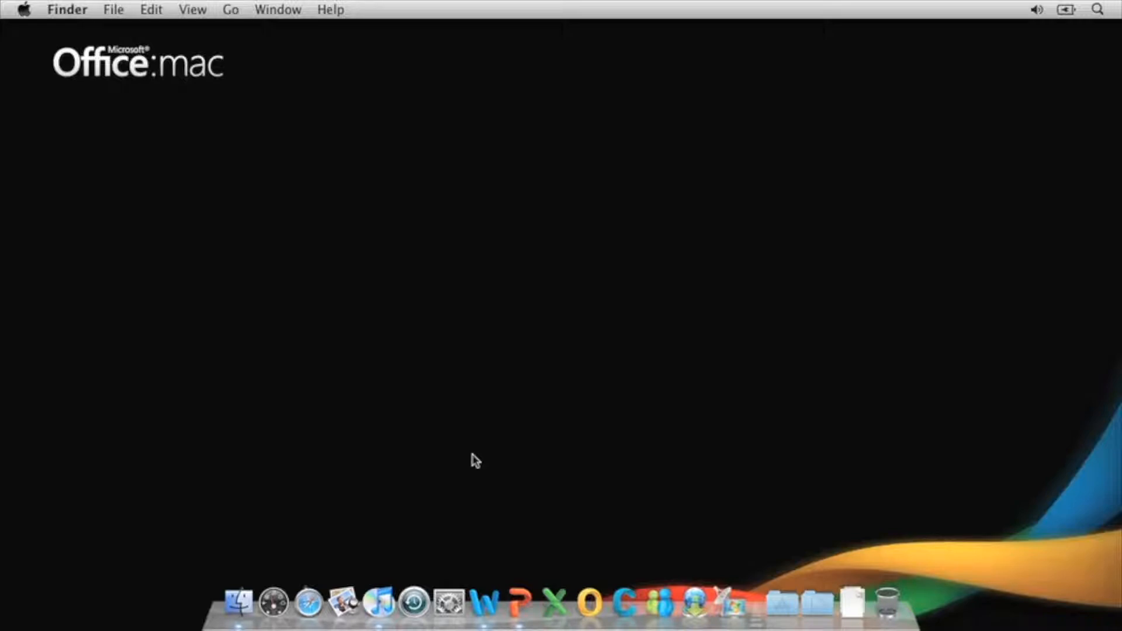
Switch to Word and show the Media Browser beside EditPictures.docx.
click(487, 601)
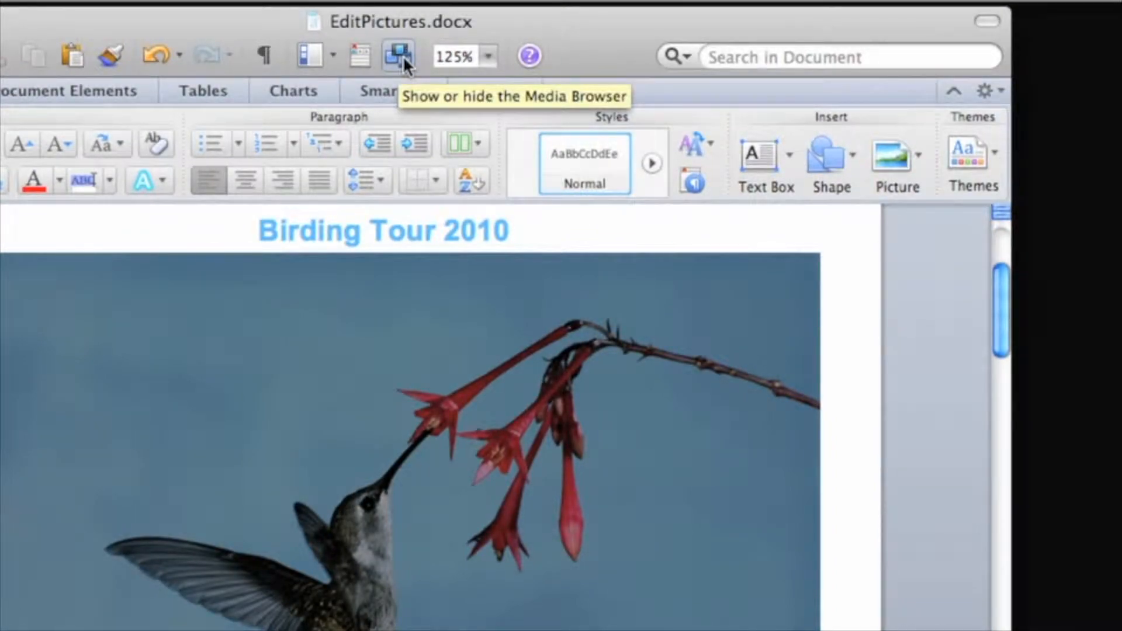
click(402, 55)
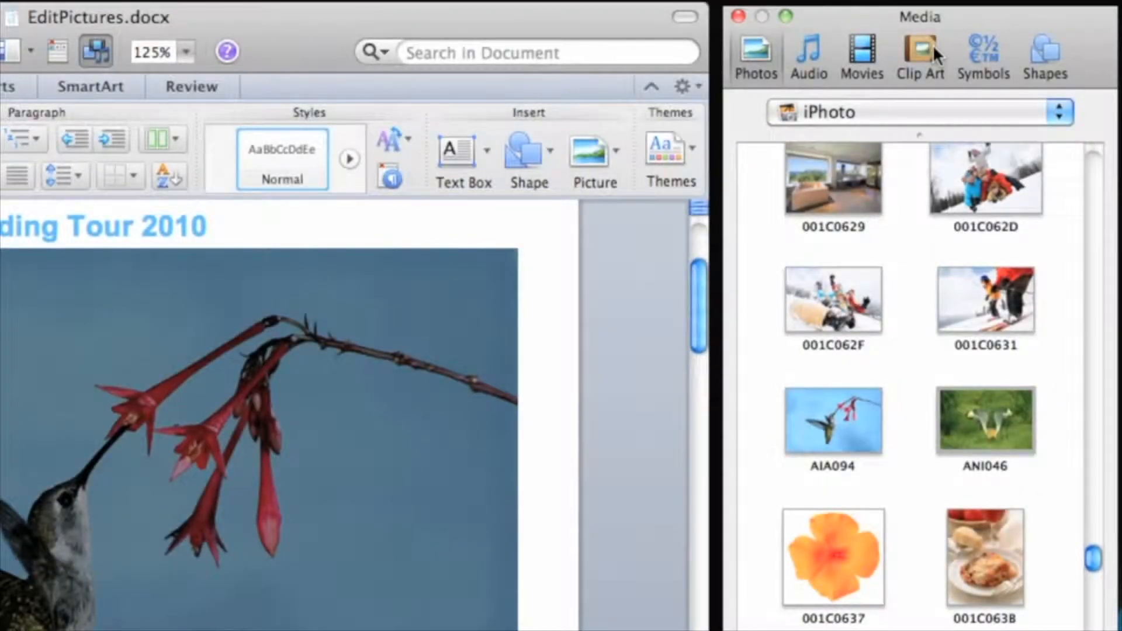
Browse the Special Occasions clip art, then insert the sunflower from the Photos clip art category after the Birding Tour 2010 title.
click(933, 47)
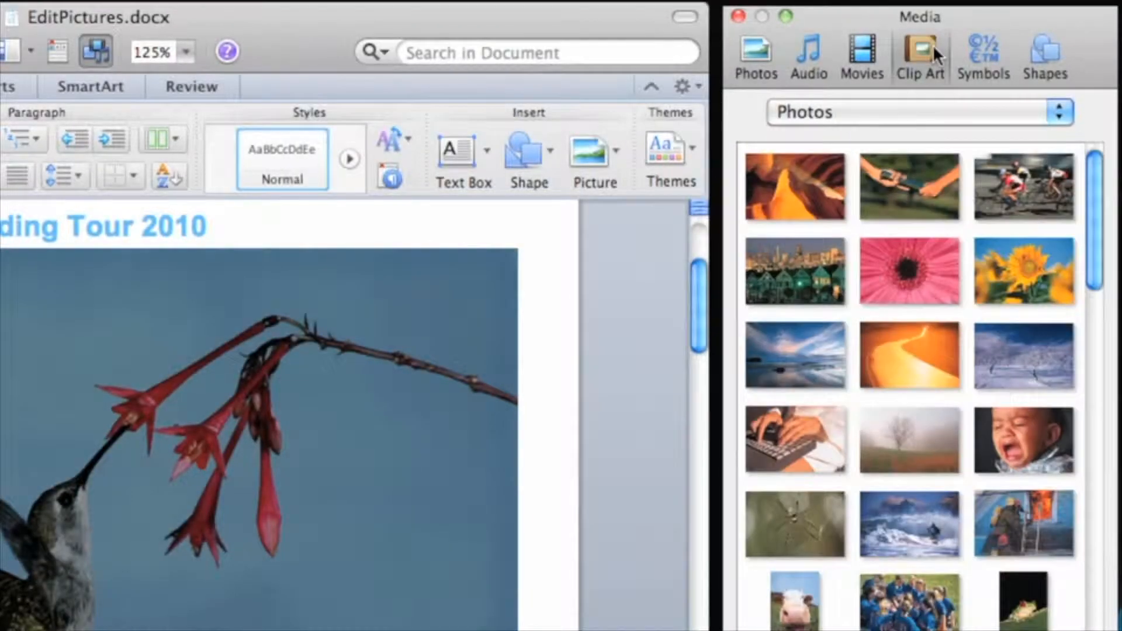
click(948, 106)
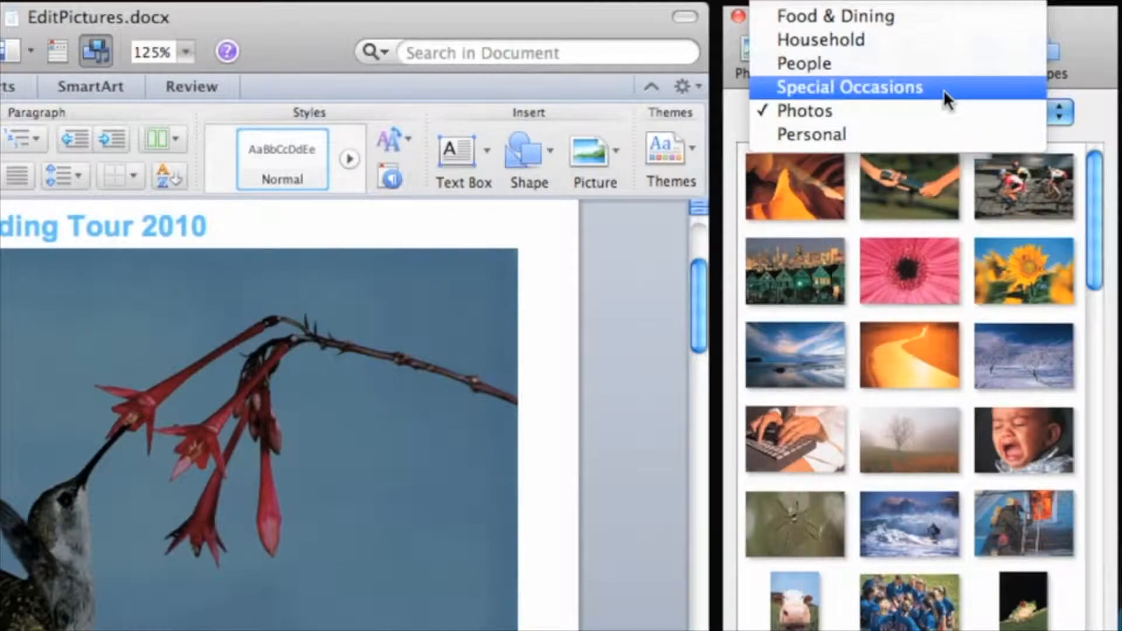
click(941, 85)
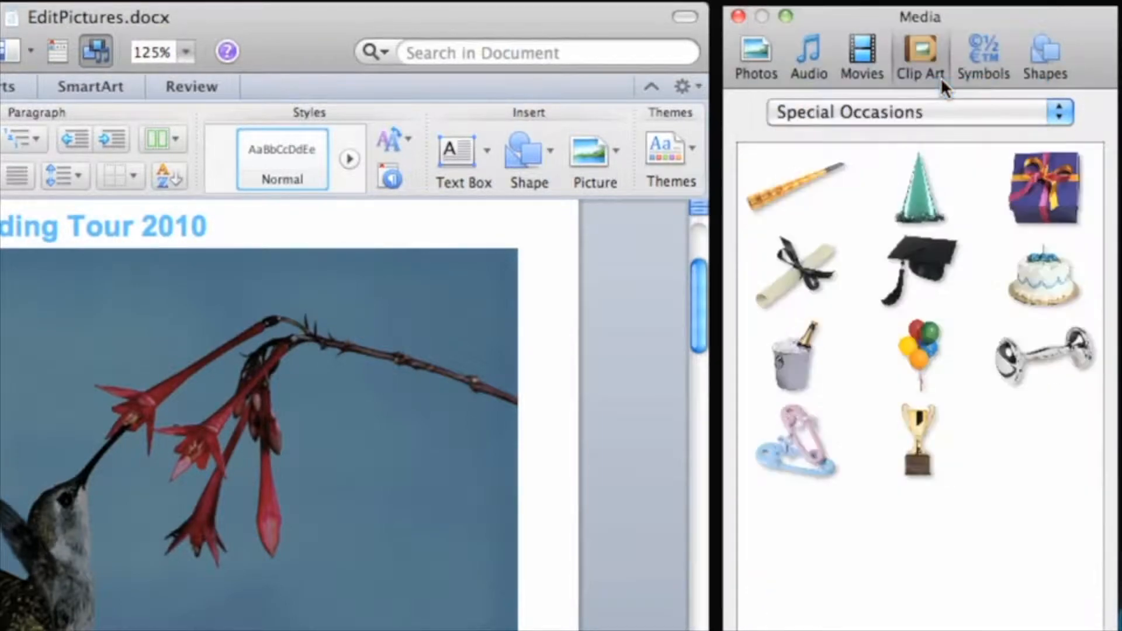
click(962, 103)
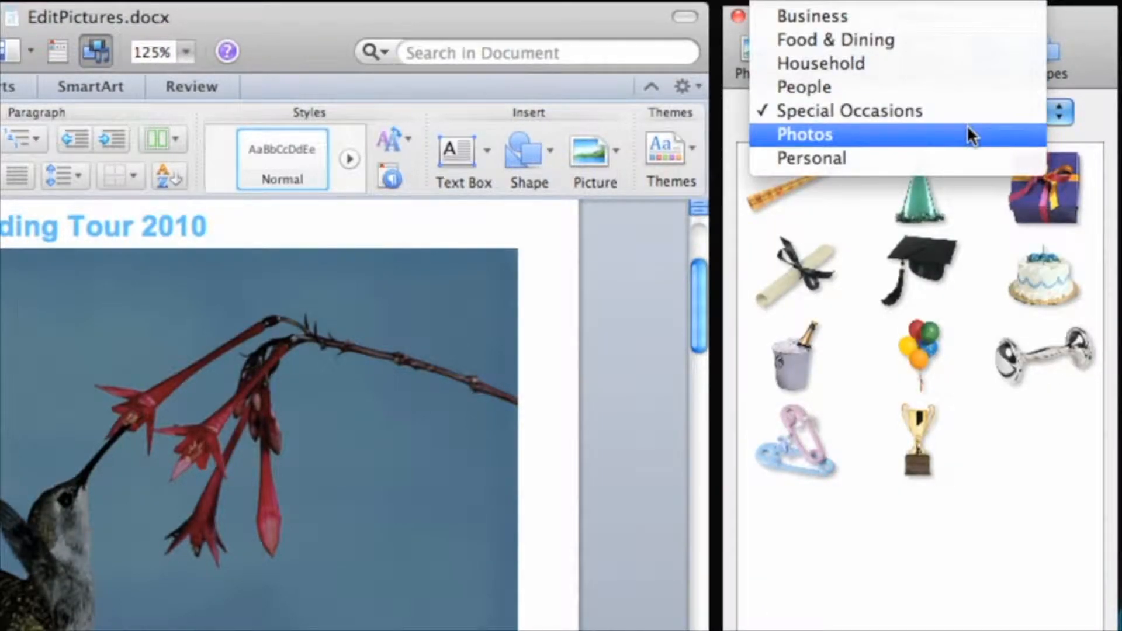
click(968, 134)
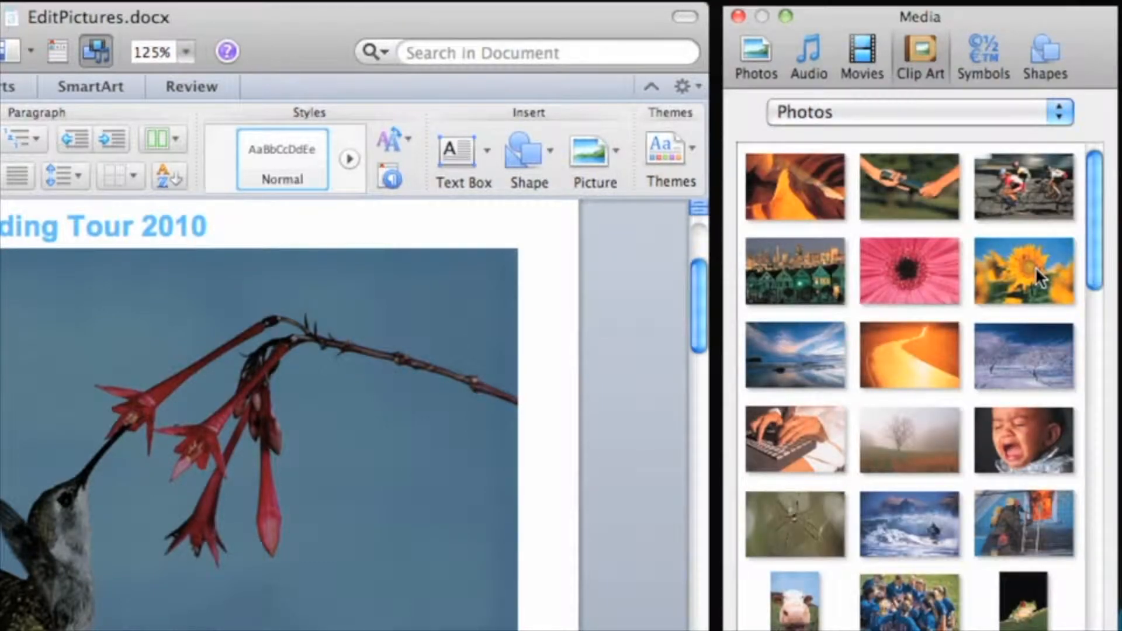
drag(1035, 267, 233, 232)
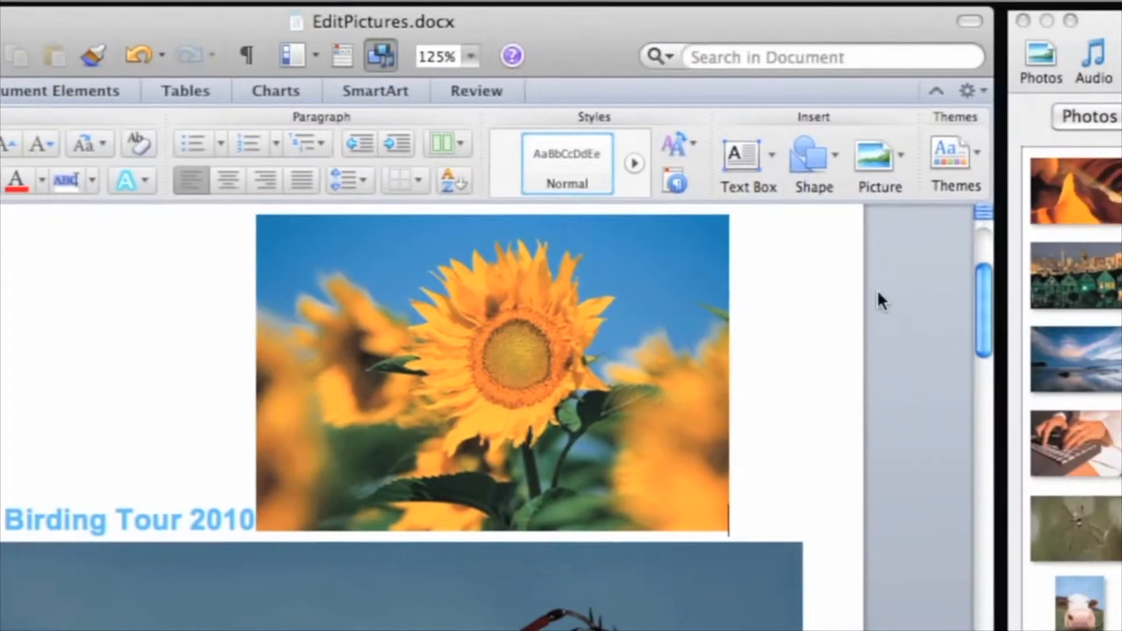
click(902, 159)
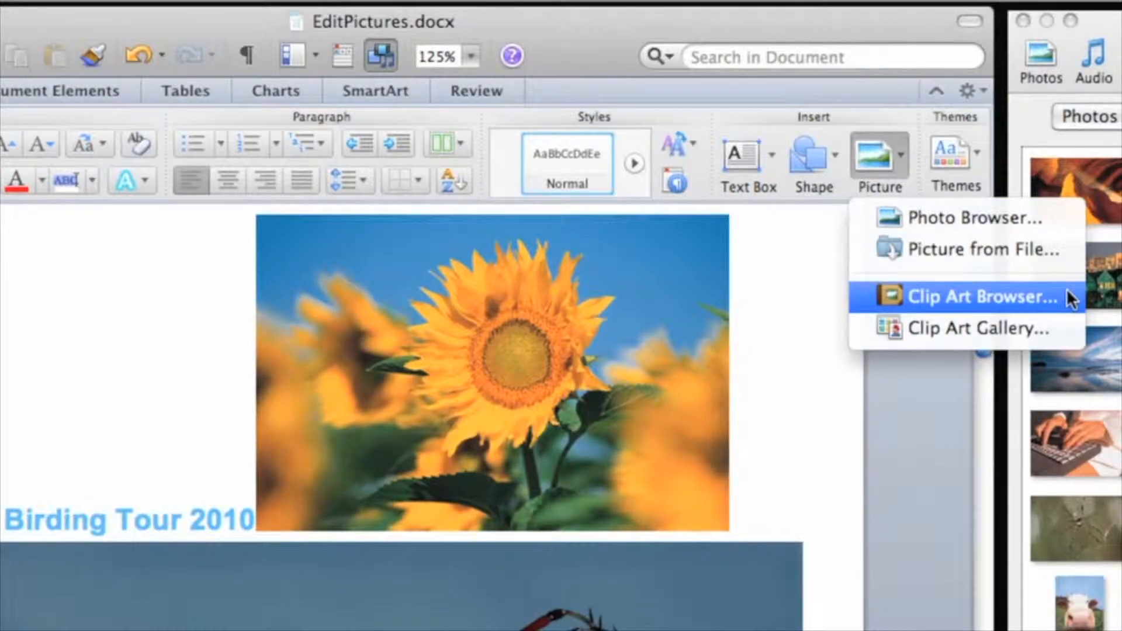
click(815, 438)
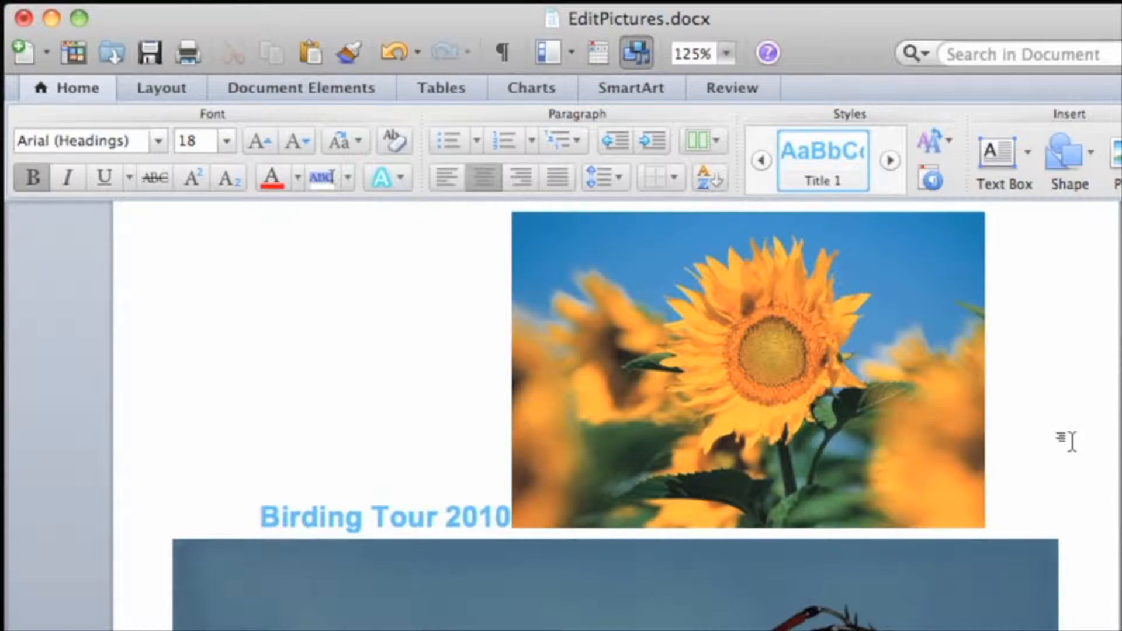
Delete the sunflower picture beside the Birding Tour 2010 title.
click(914, 263)
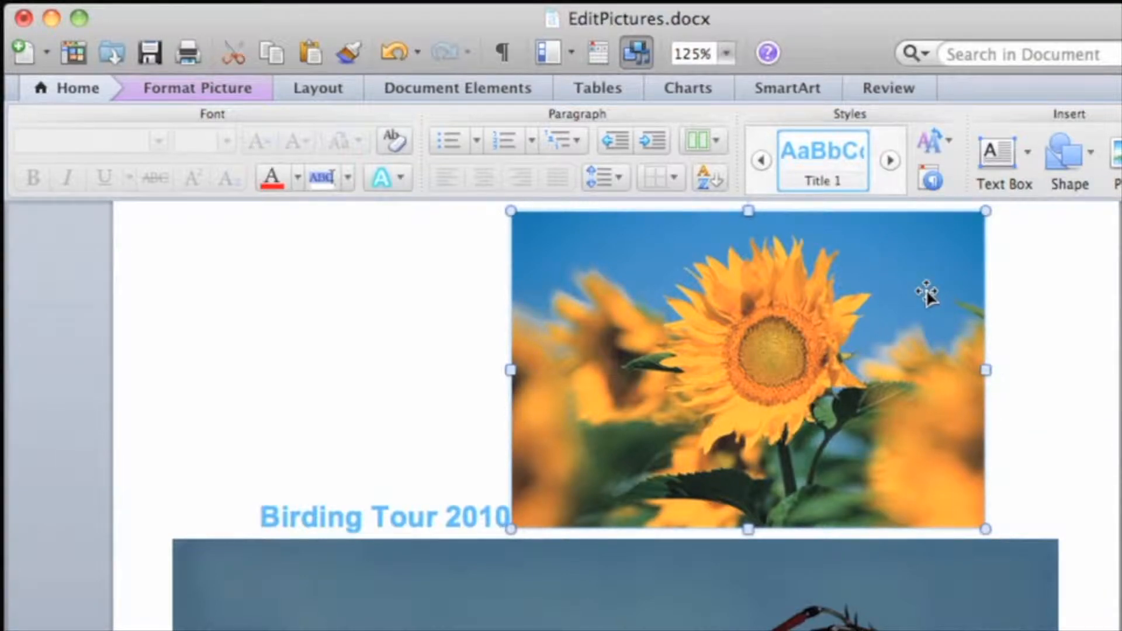
key(Delete)
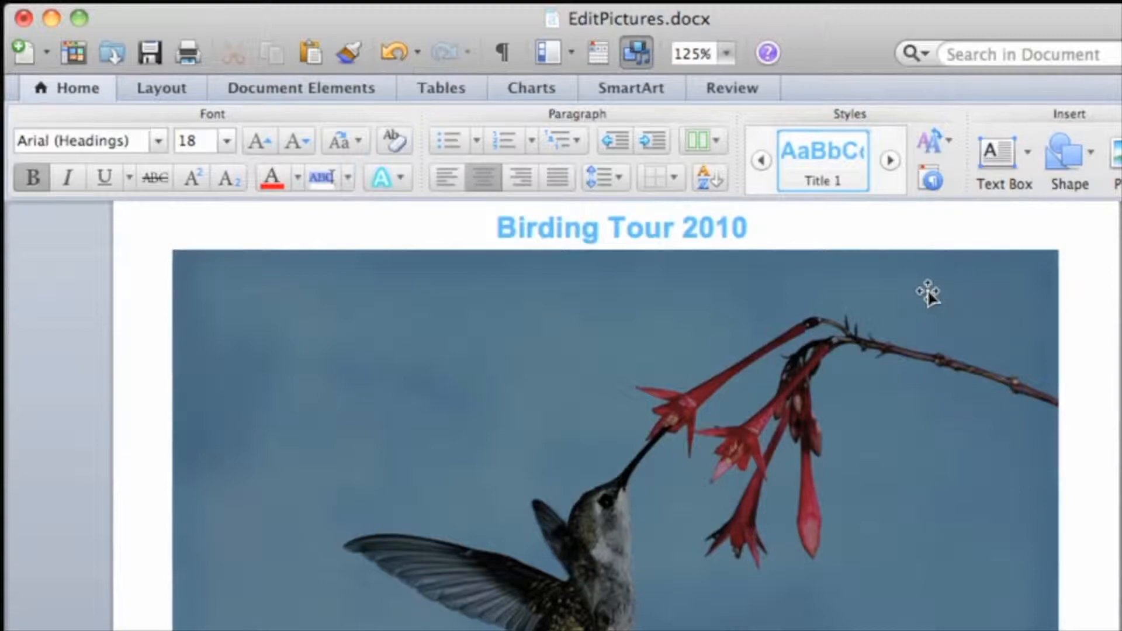
click(997, 314)
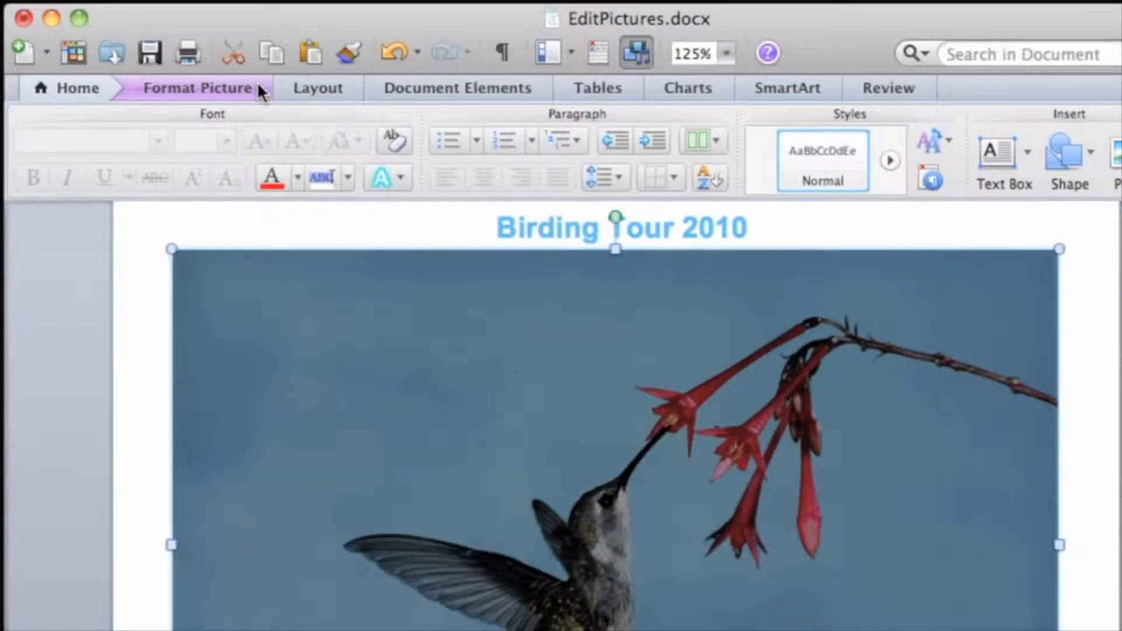
click(257, 82)
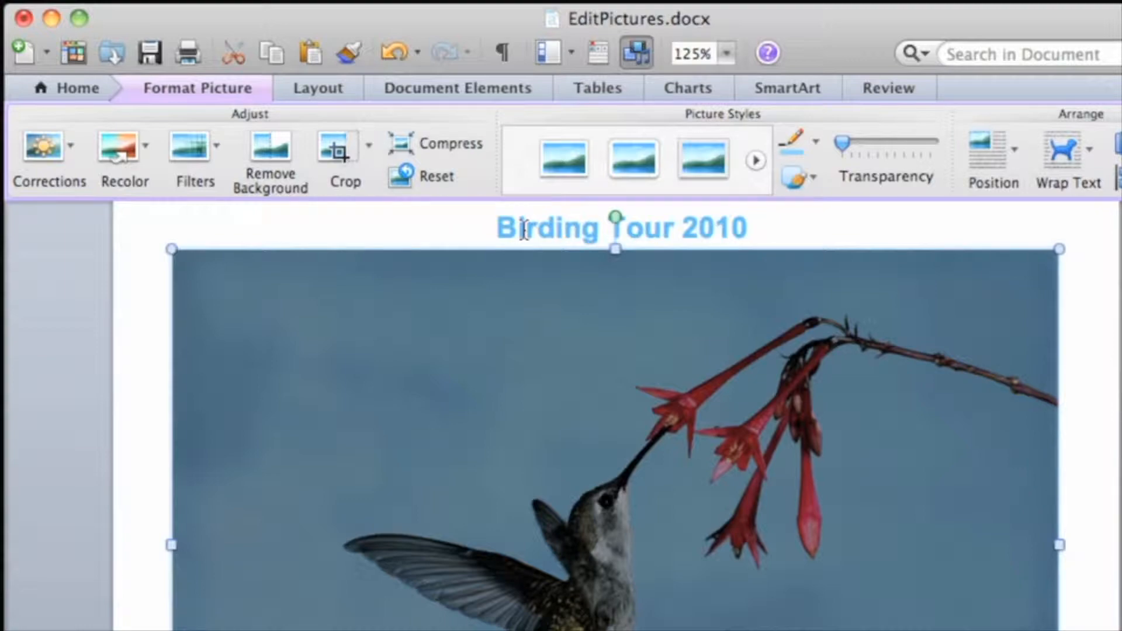
click(495, 229)
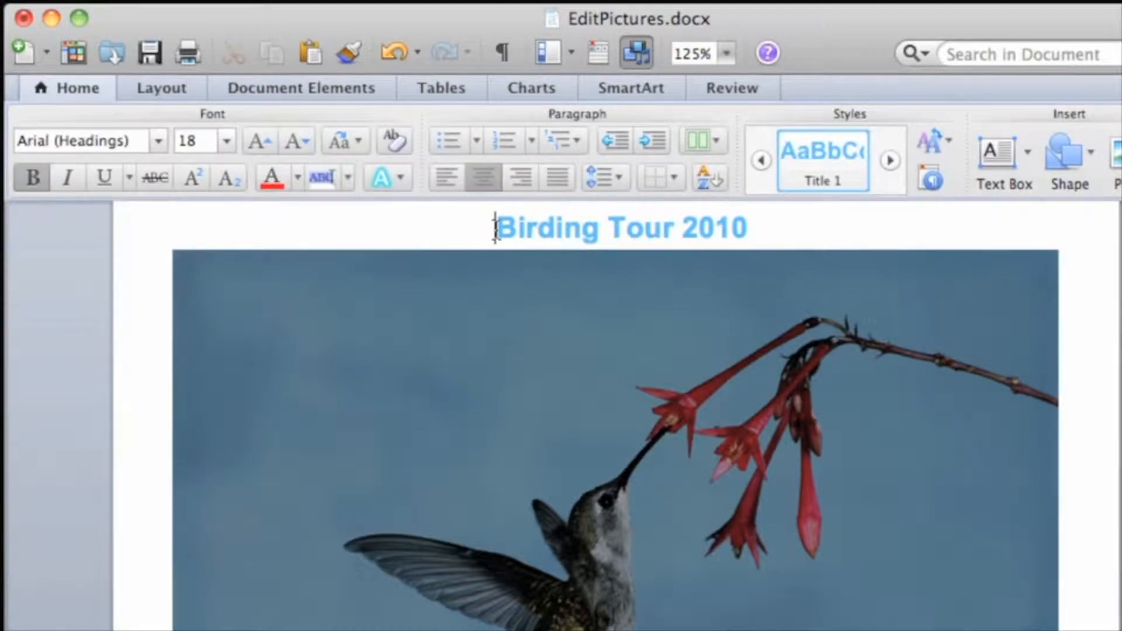
Brighten the hummingbird picture with the middle Brightness and Contrast correction preset.
click(429, 283)
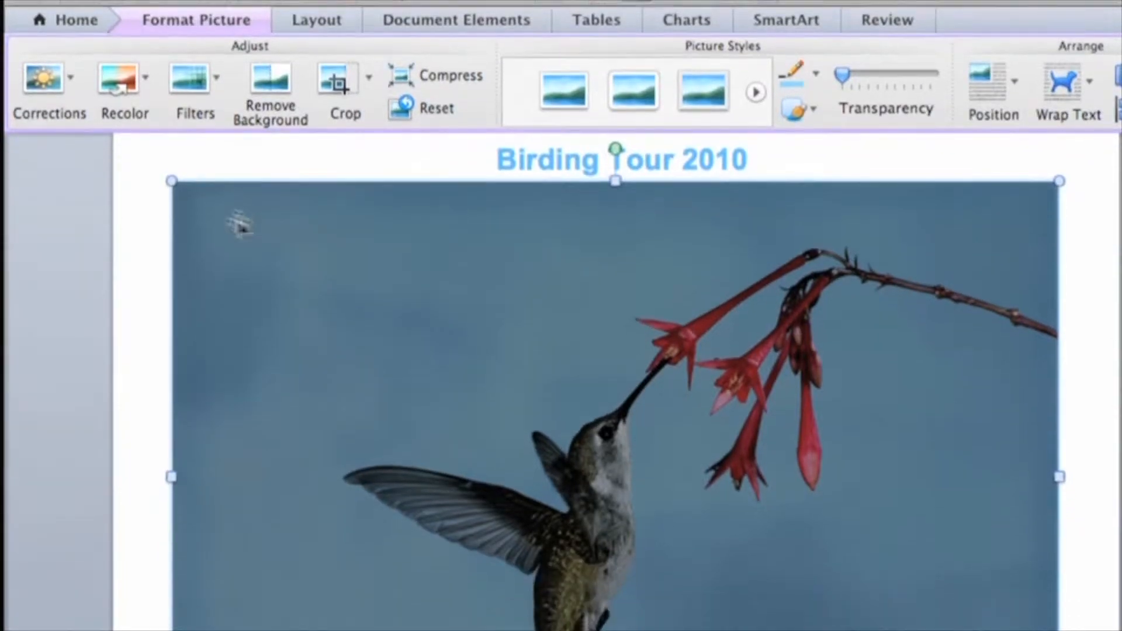
click(70, 81)
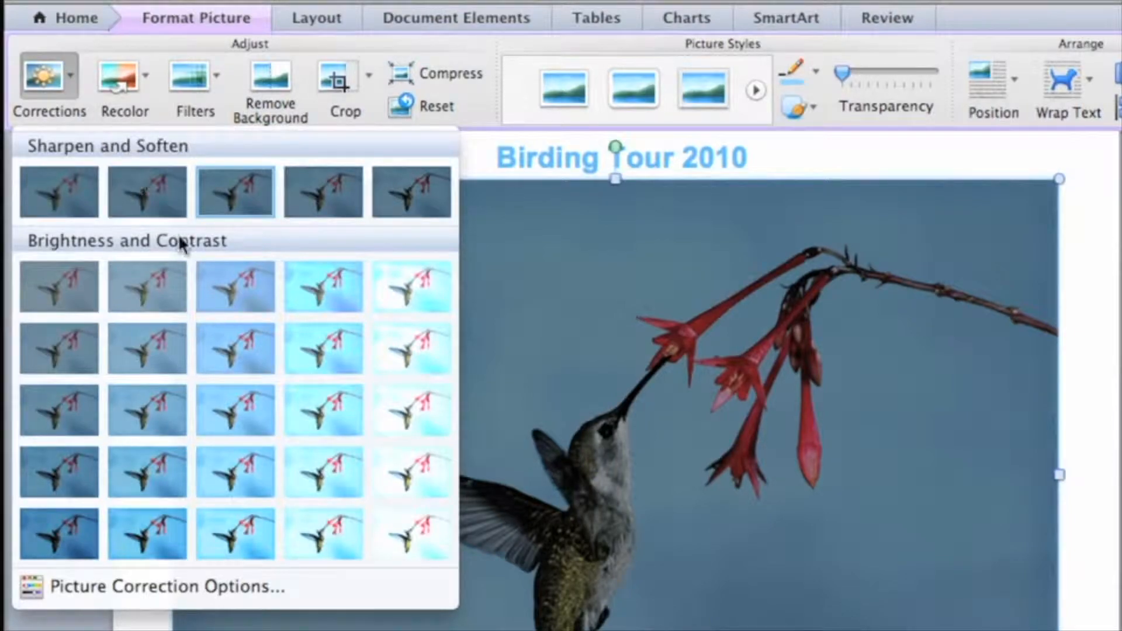
click(257, 412)
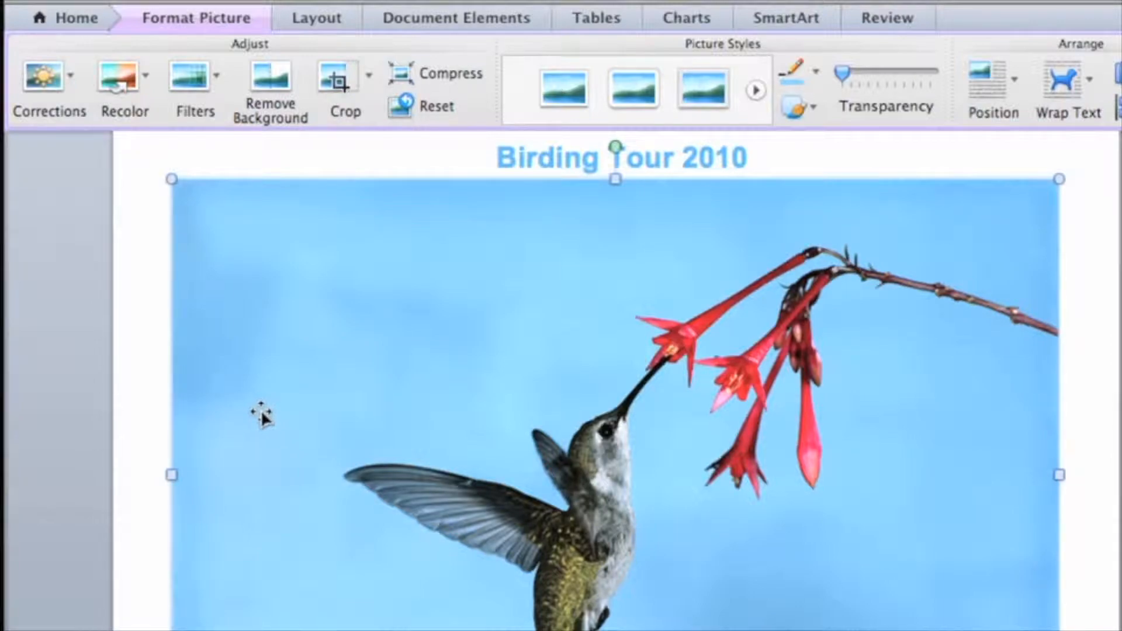
Increase the hummingbird picture's color saturation by one preset level and apply the Marker artistic filter.
click(146, 77)
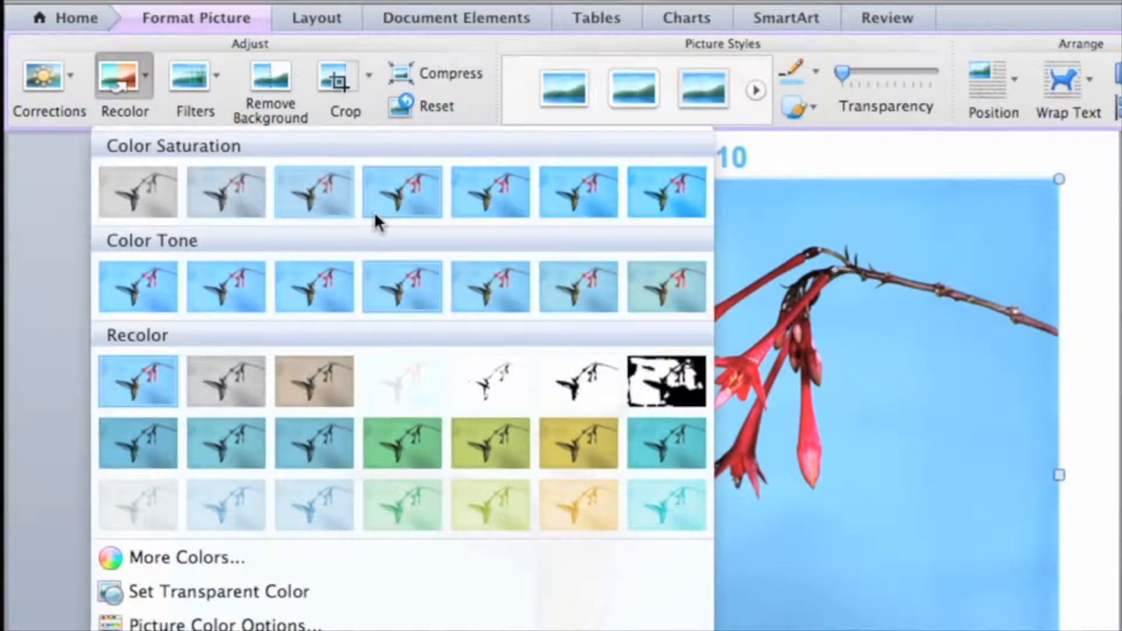
click(512, 198)
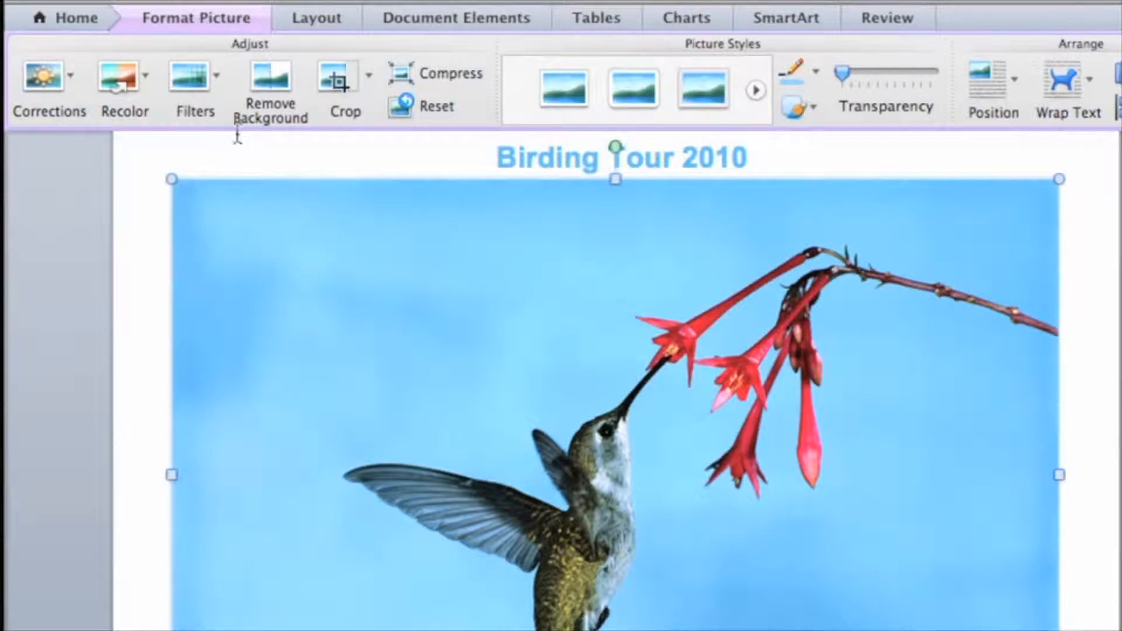
click(216, 76)
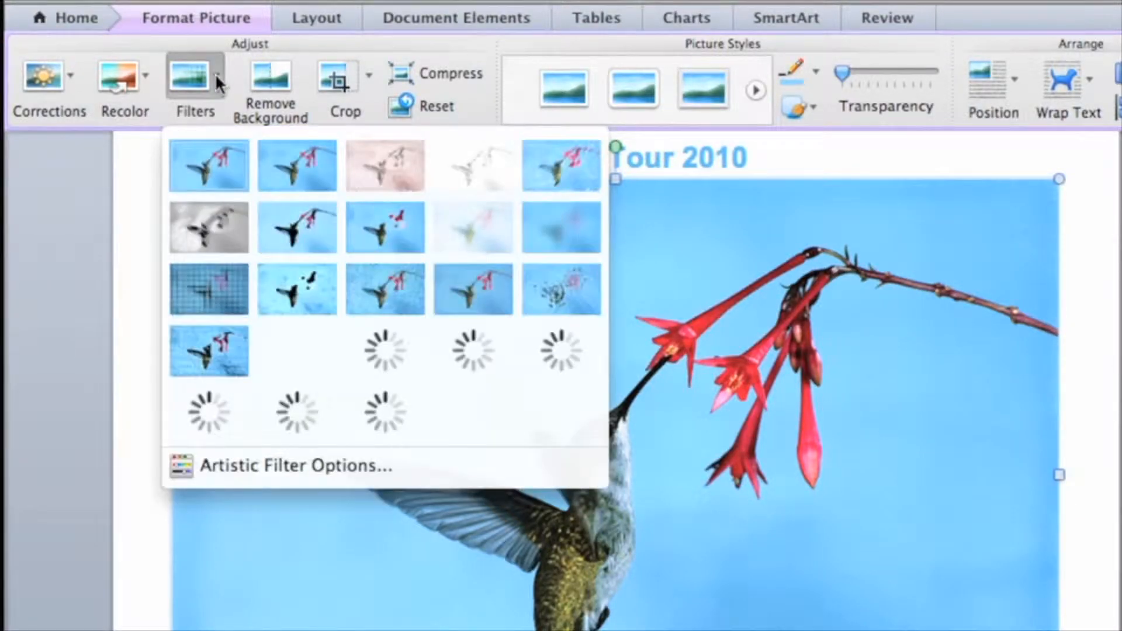
click(304, 170)
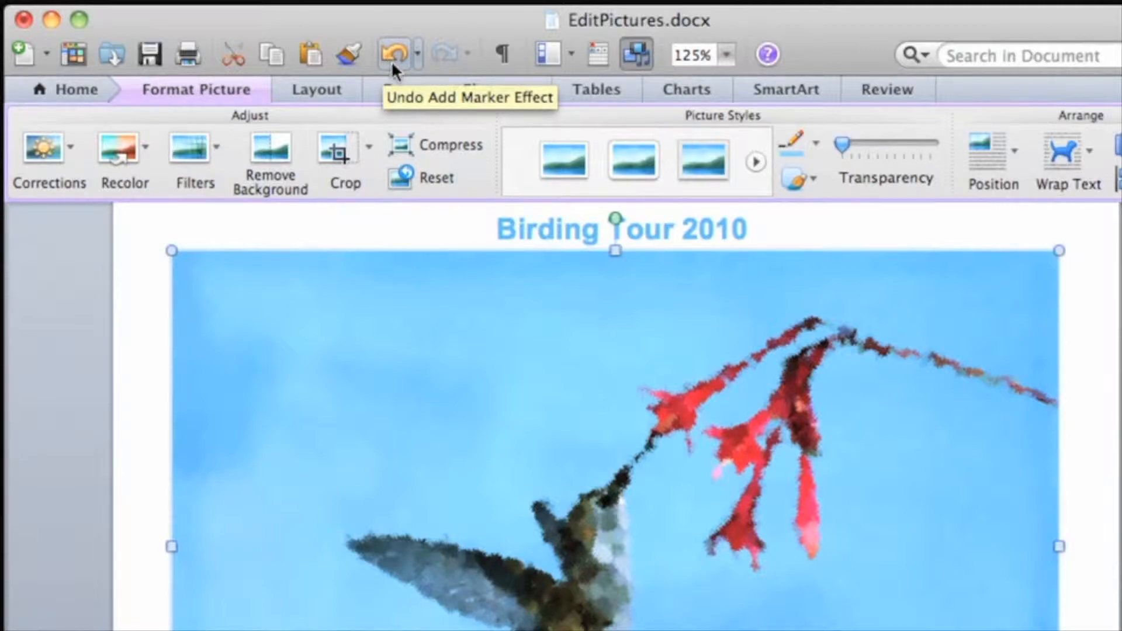
Reset the hummingbird picture's formatting, then undo the reset.
click(458, 181)
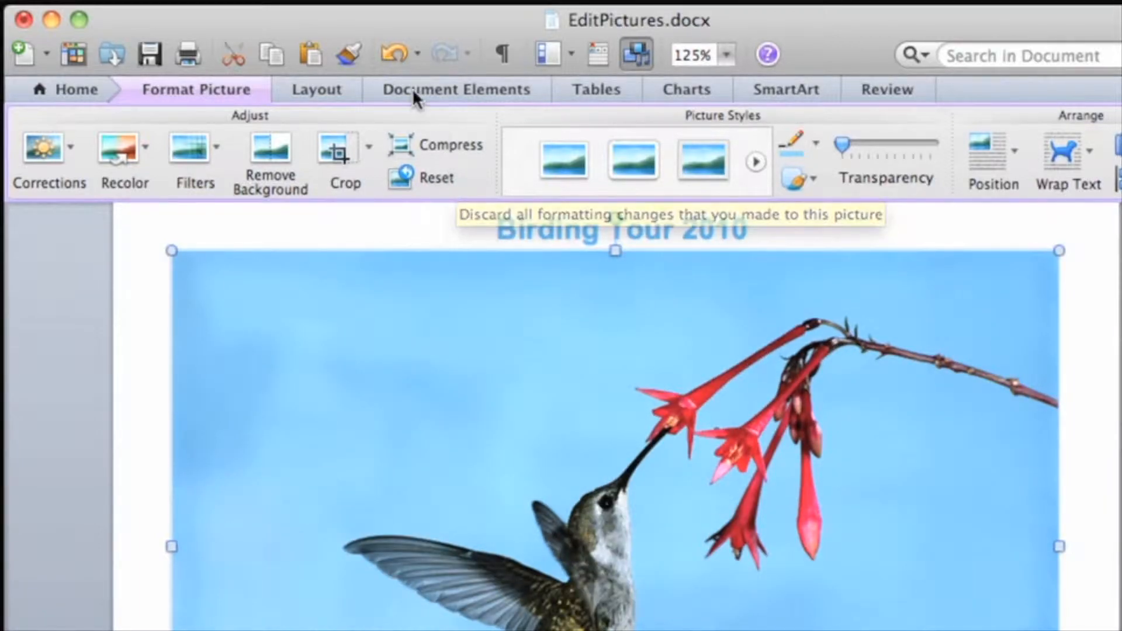
click(396, 55)
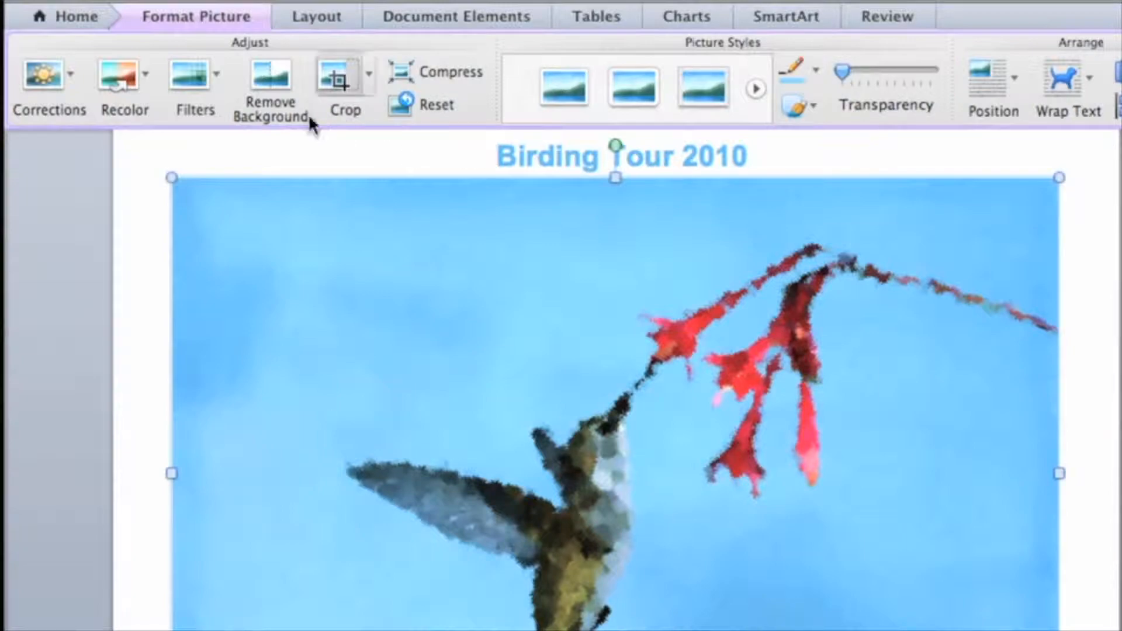
Remove the hummingbird picture's background, also marking the leftover blue patch between the red flowers for removal.
click(280, 77)
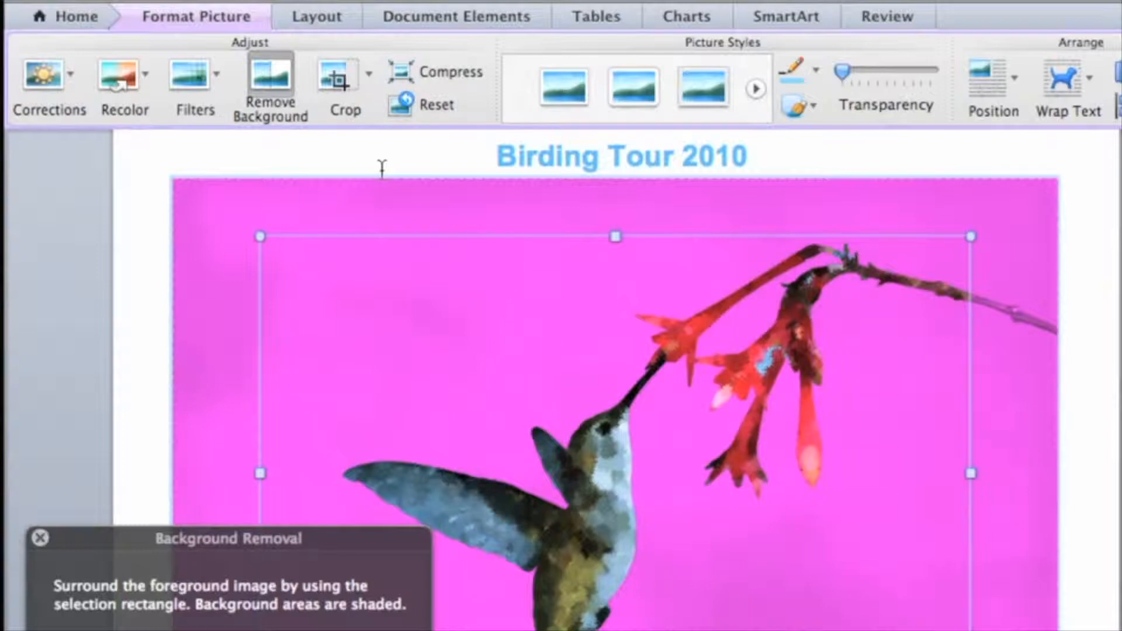
click(765, 365)
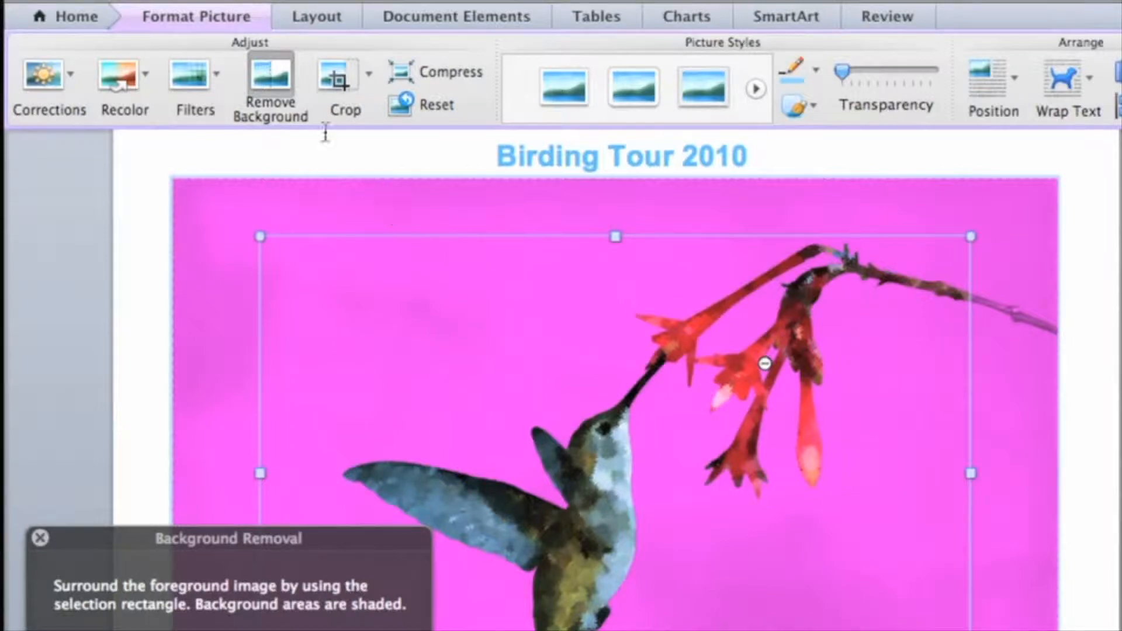
click(281, 72)
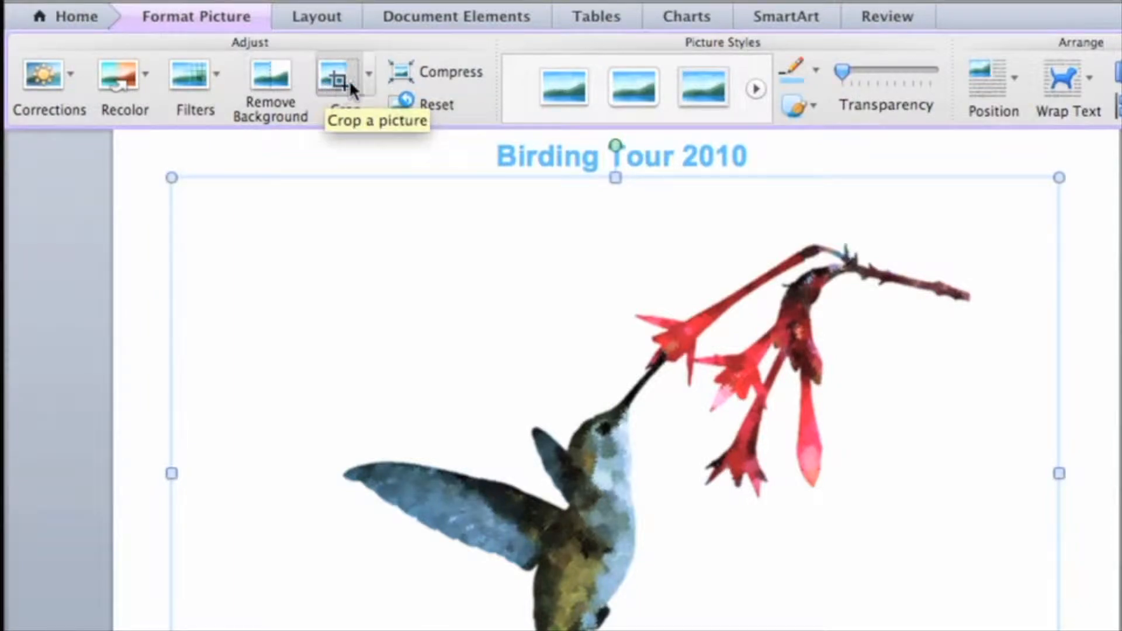
Crop the hummingbird picture tightly around the bird and hanging flowers, trimming all four sides and cutting off the branch.
click(368, 74)
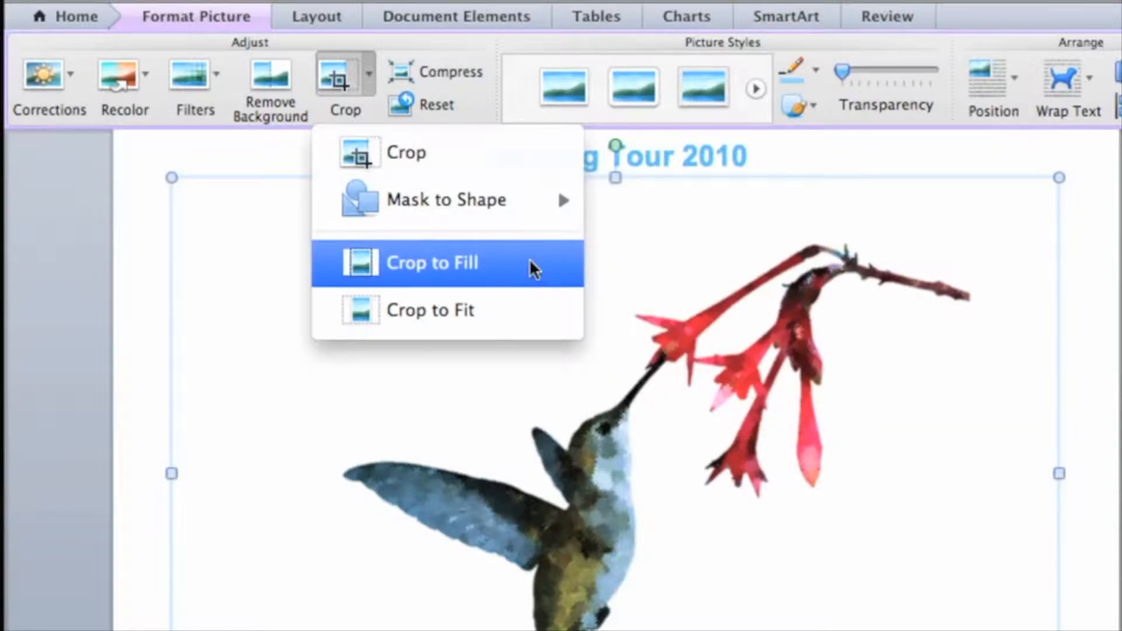
click(486, 151)
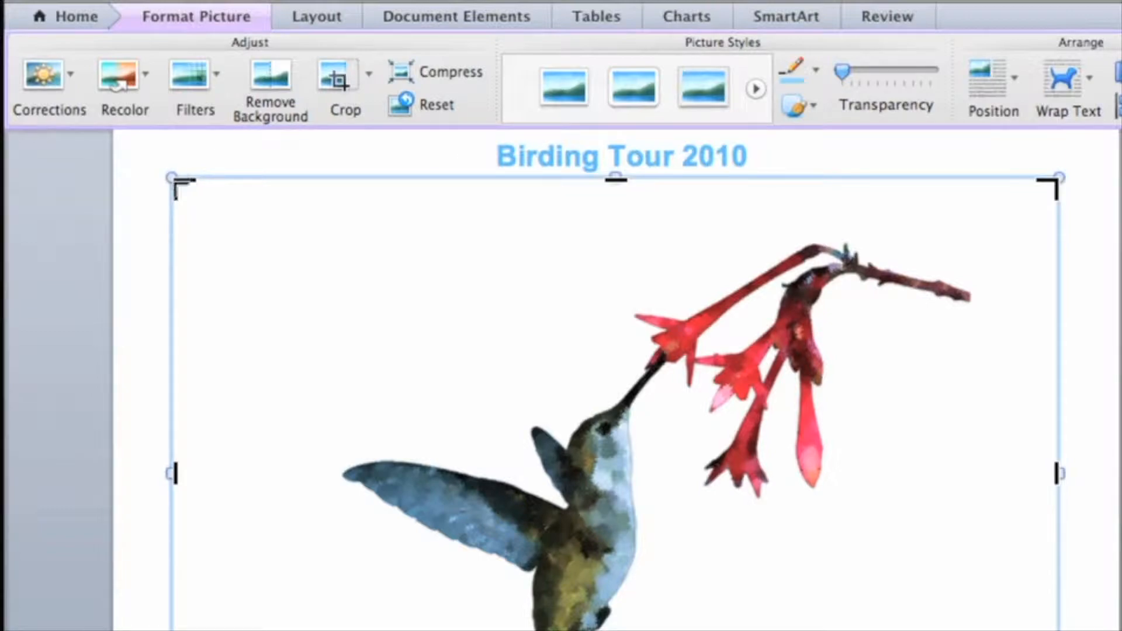
drag(177, 185, 301, 238)
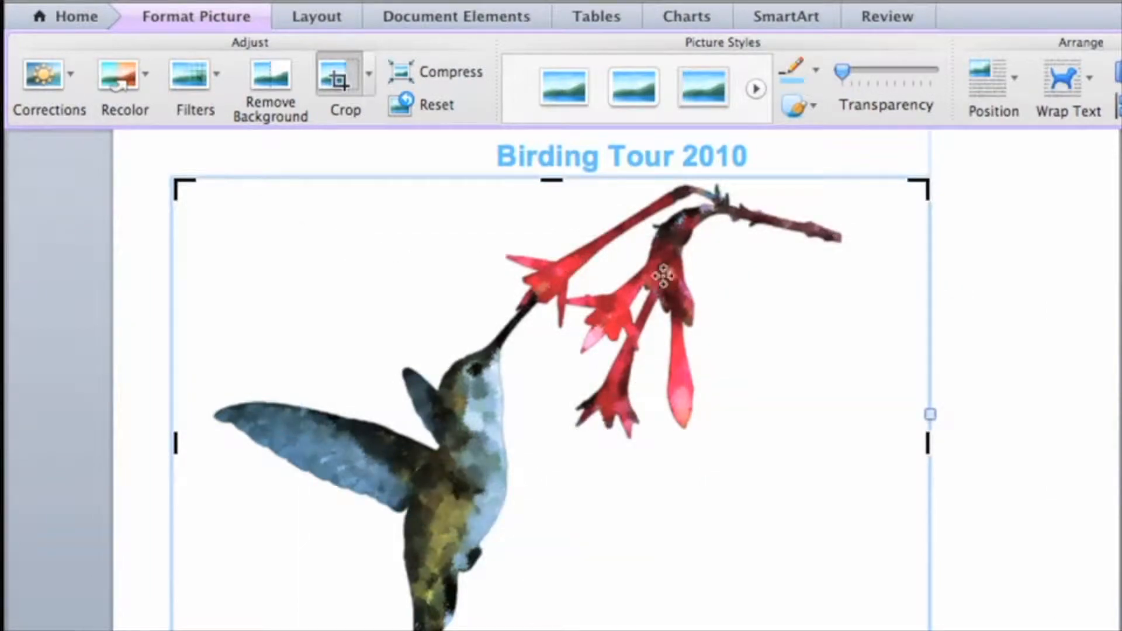
drag(922, 186, 724, 214)
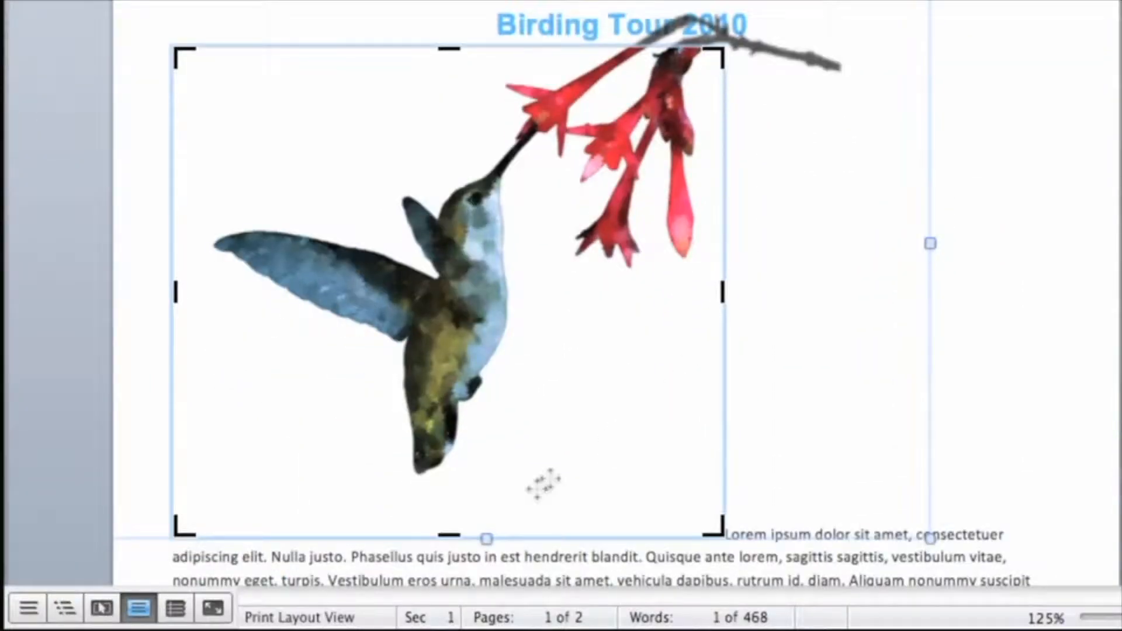
drag(449, 537, 446, 497)
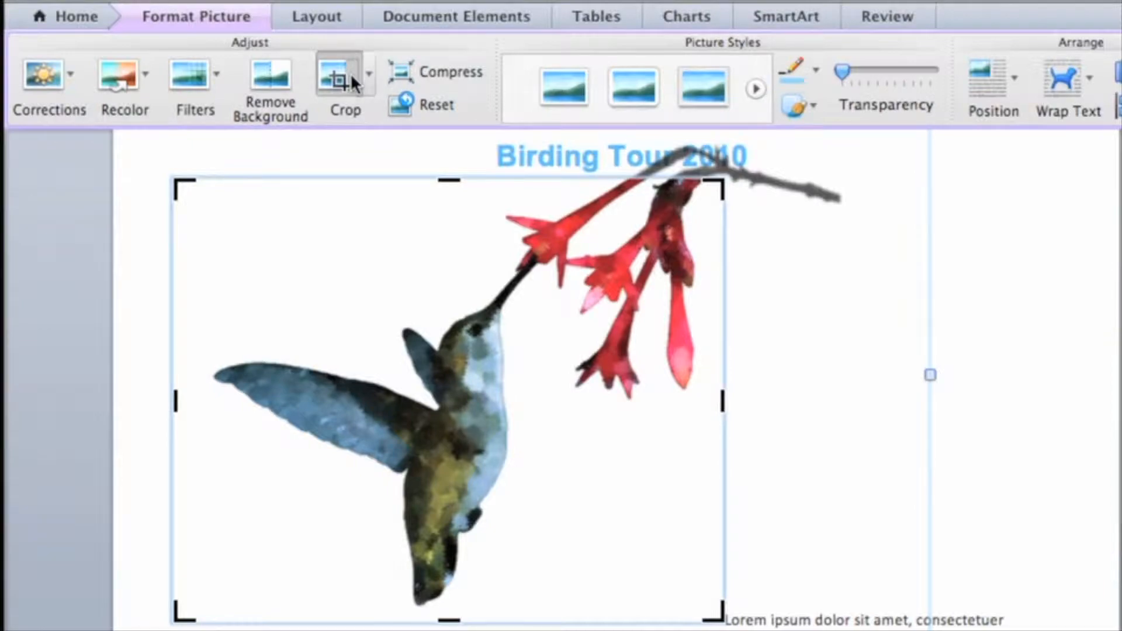
click(349, 72)
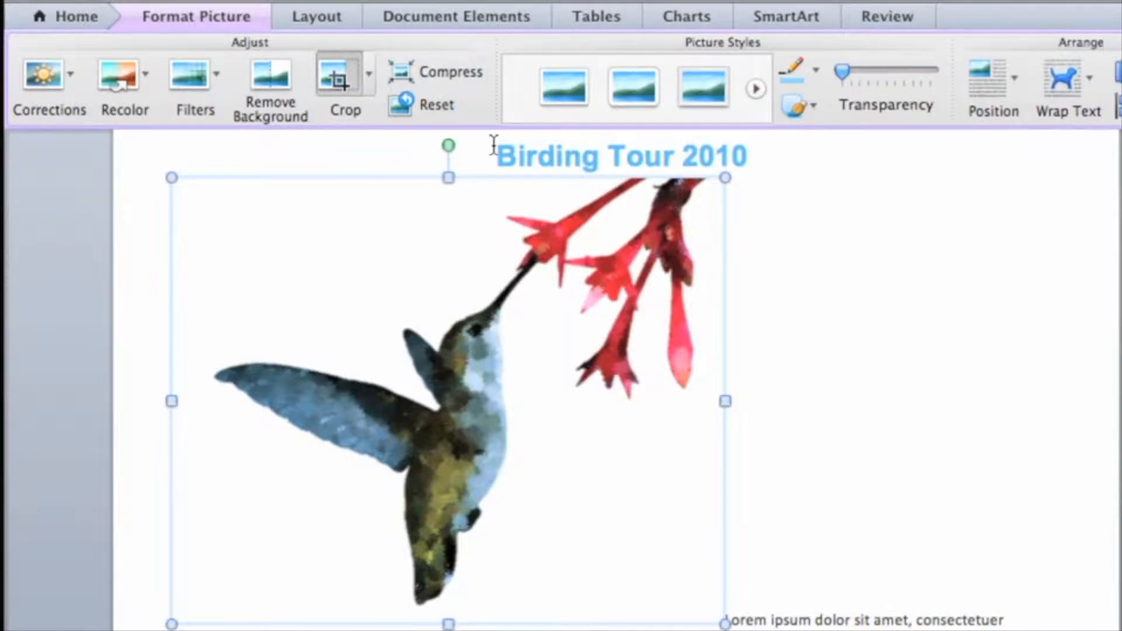
Apply a picture style with a pale frame and shadow to the hummingbird picture and shrink it proportionally to about two thirds.
click(711, 93)
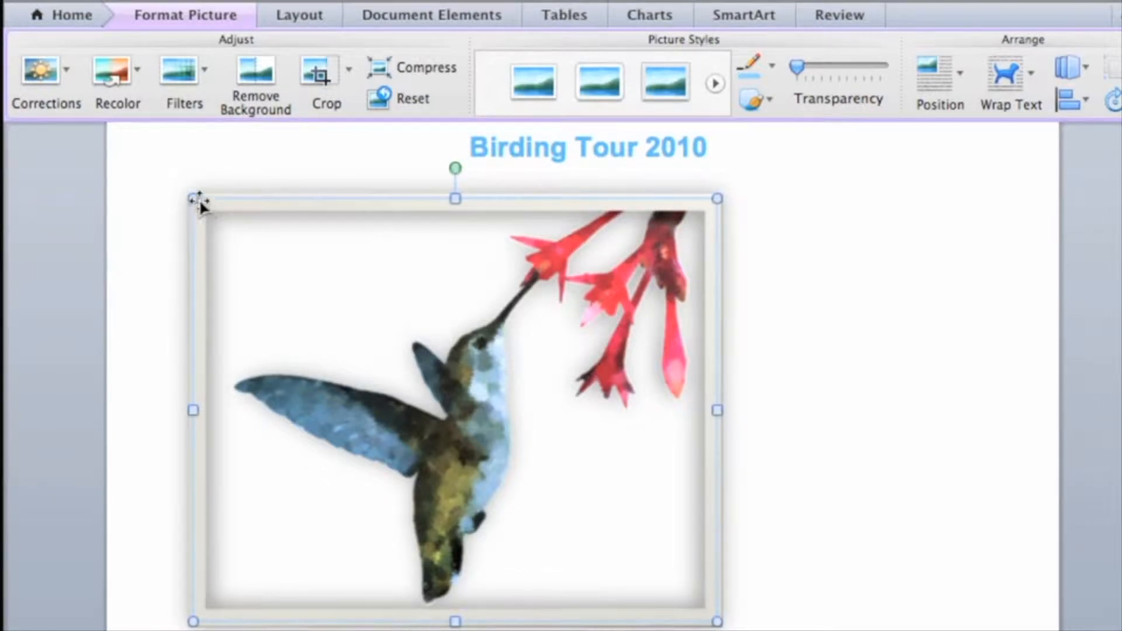
drag(192, 199, 436, 349)
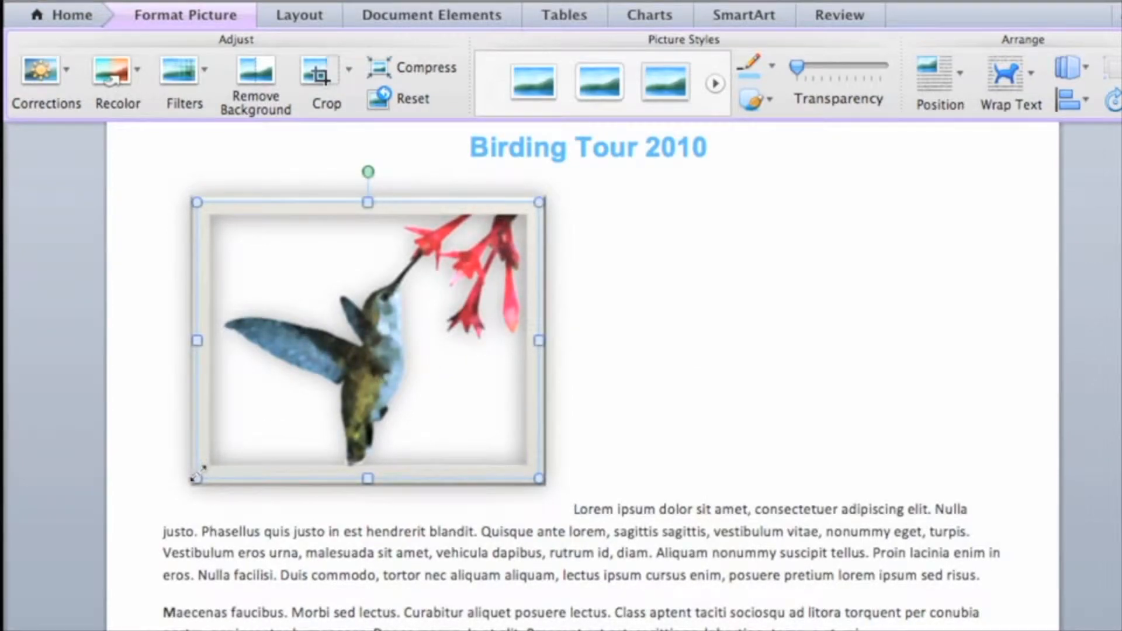
Shrink the hummingbird picture slightly in proportion, then try squashing its height and undo that distortion.
drag(198, 475, 222, 454)
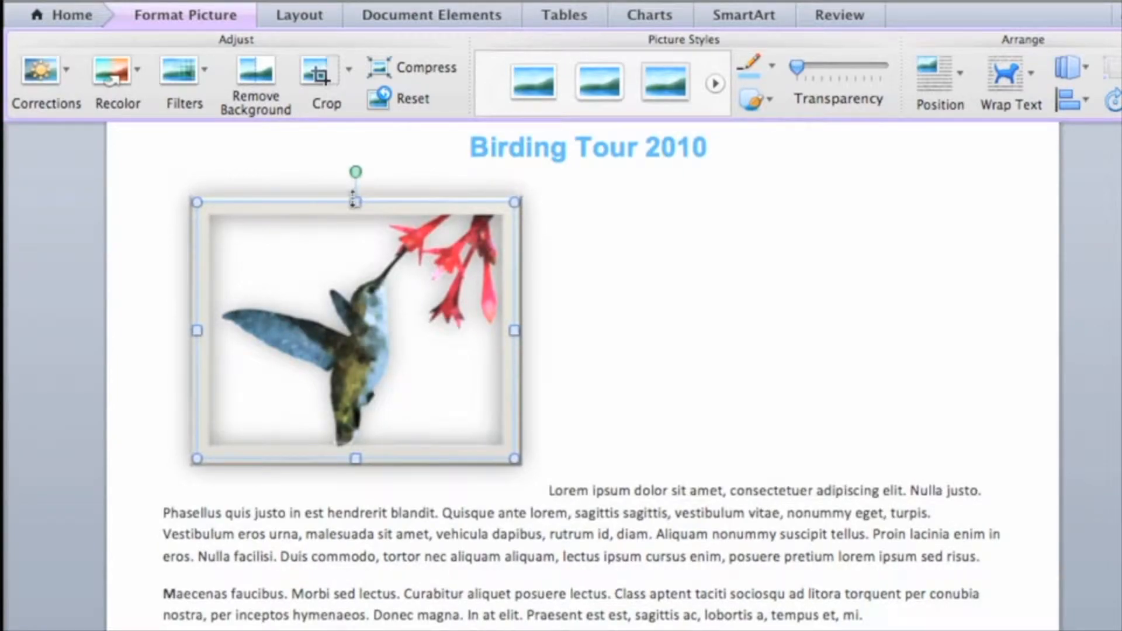
drag(355, 203, 363, 327)
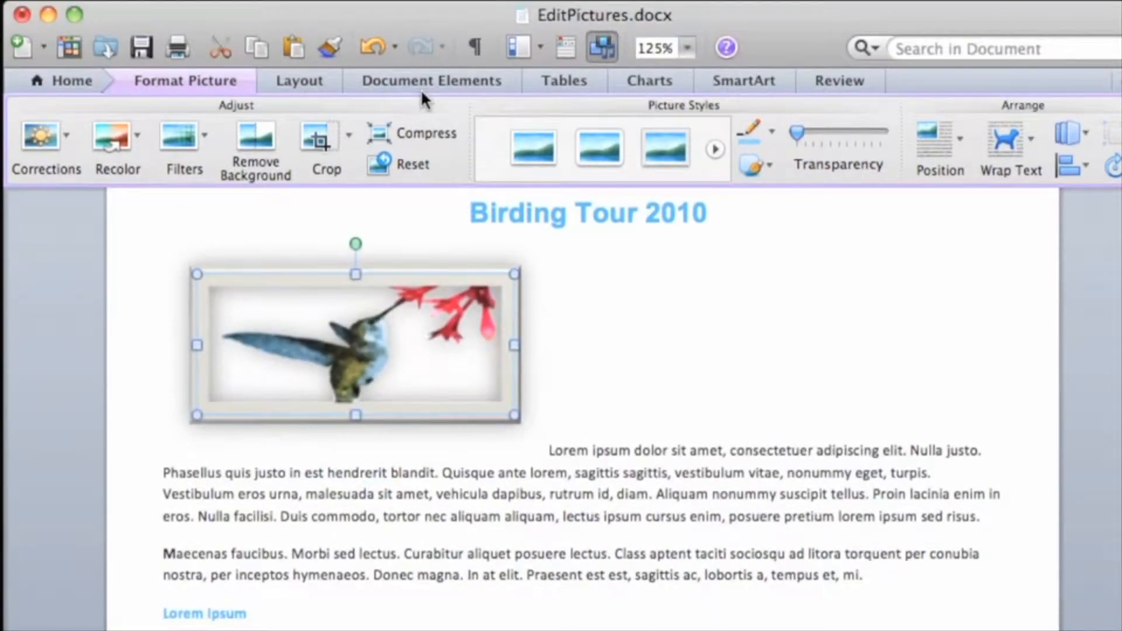
click(367, 43)
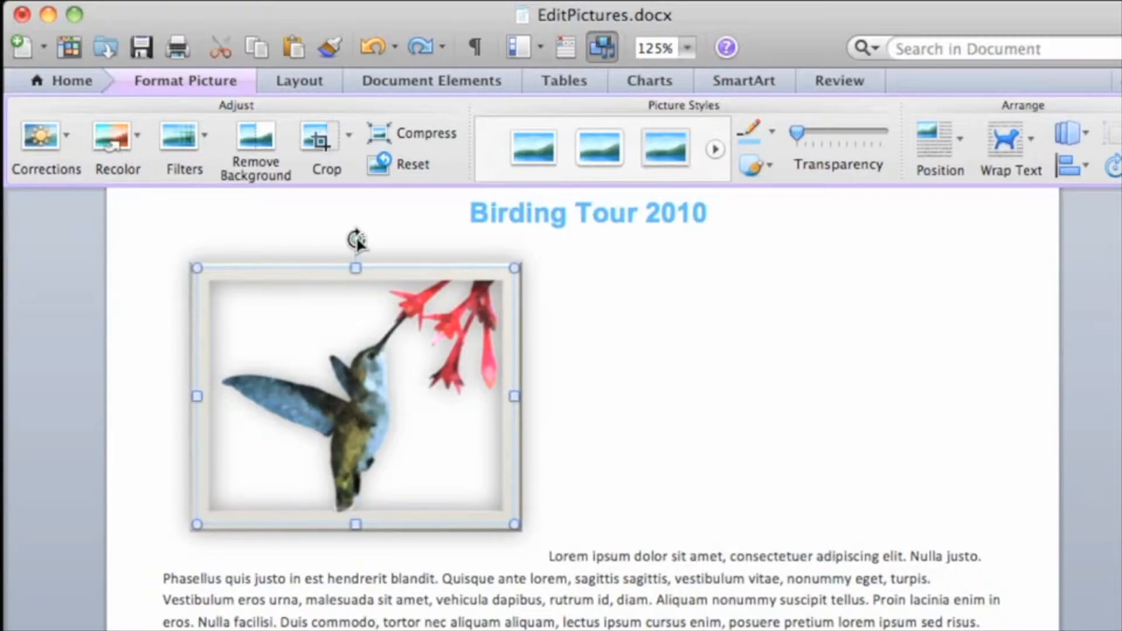
Tilt the hummingbird picture slightly clockwise and move it into the first body paragraph, after "diam. Aliquam".
drag(356, 240, 388, 249)
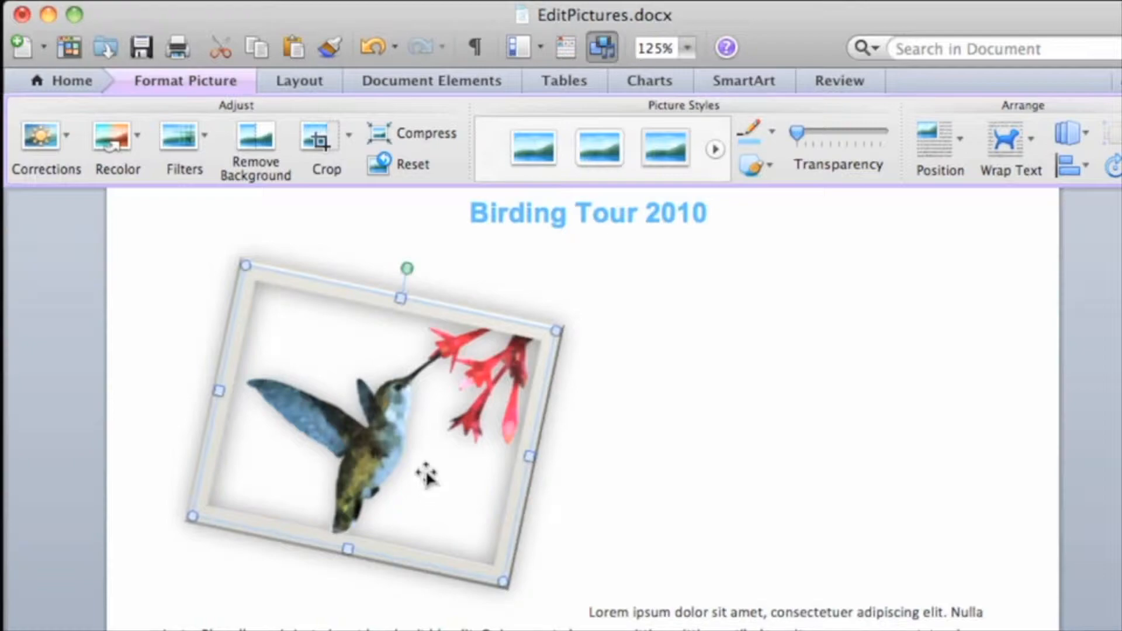
drag(427, 458, 644, 469)
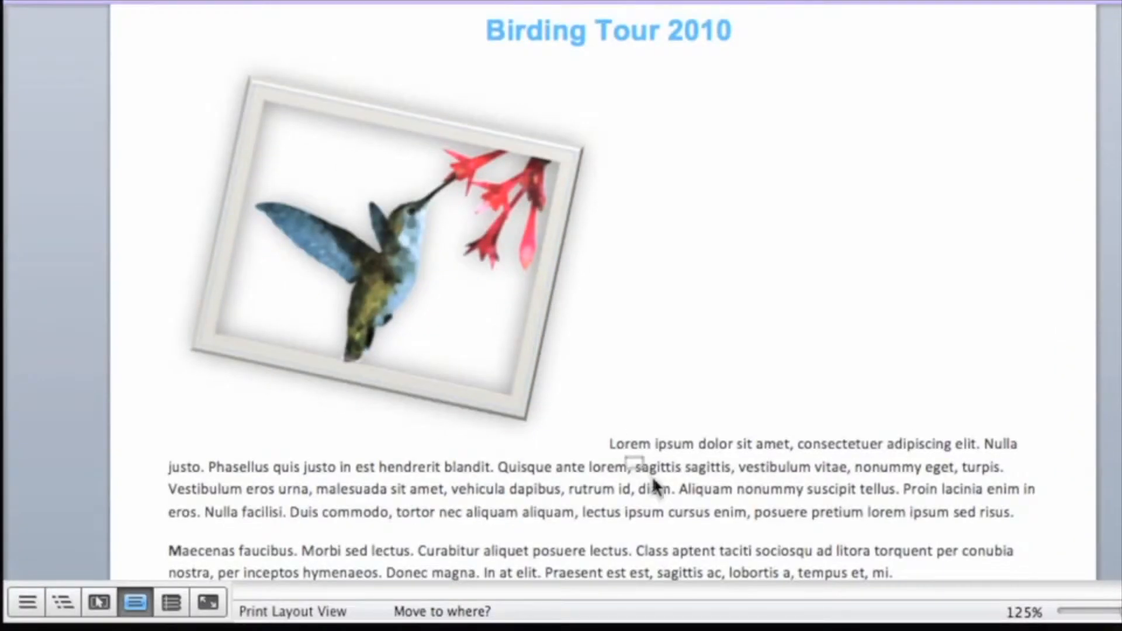
drag(735, 486, 736, 489)
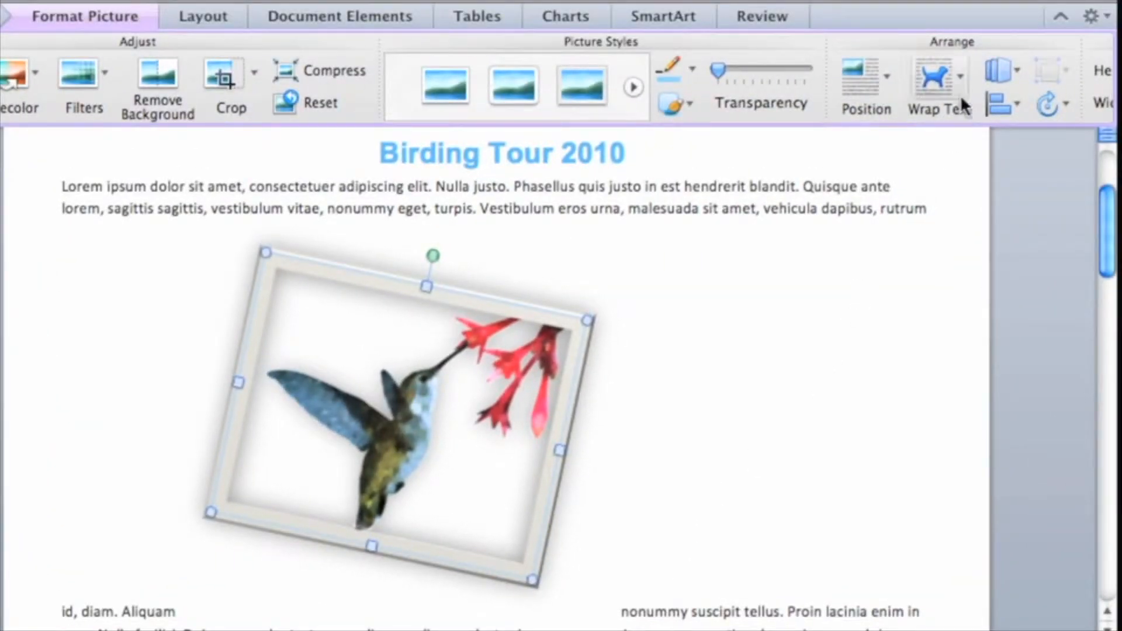
Set the hummingbird picture's text wrapping to Tight and place it at the page's right side beside the opening paragraphs.
click(960, 85)
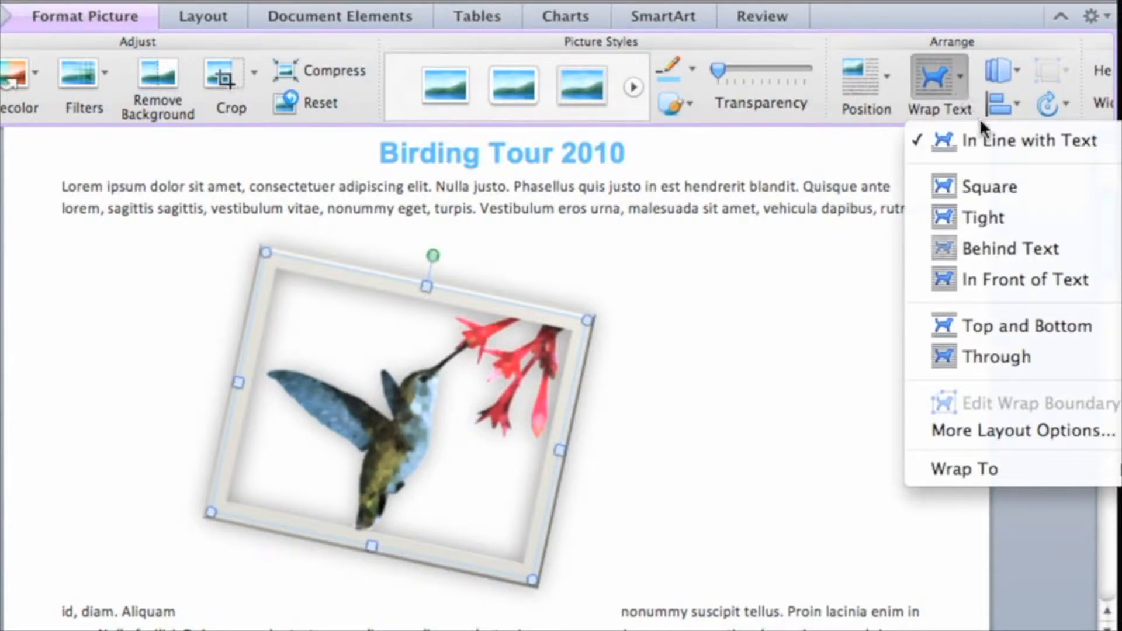
click(1032, 216)
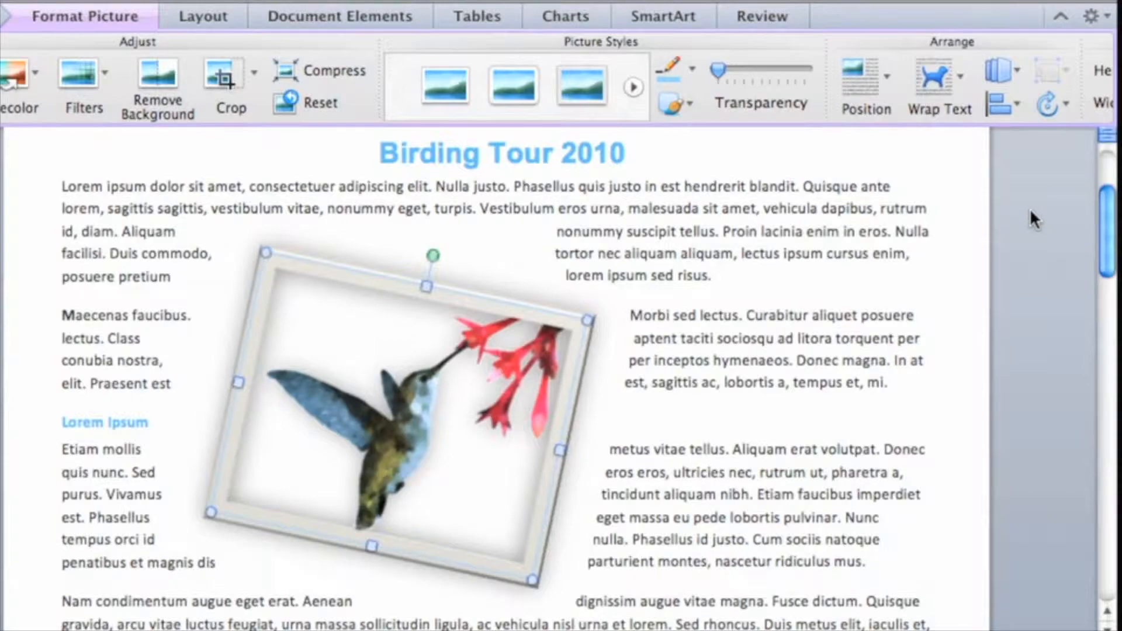
drag(476, 300, 819, 221)
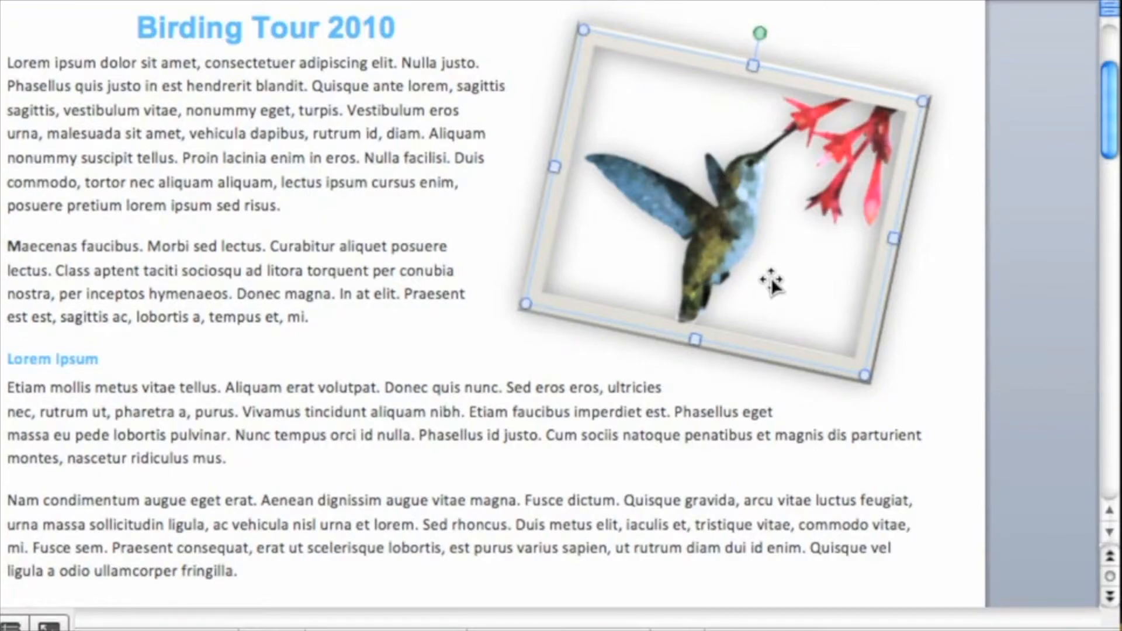
Copy the framed hummingbird picture and paste a duplicate into the document.
right_click(770, 279)
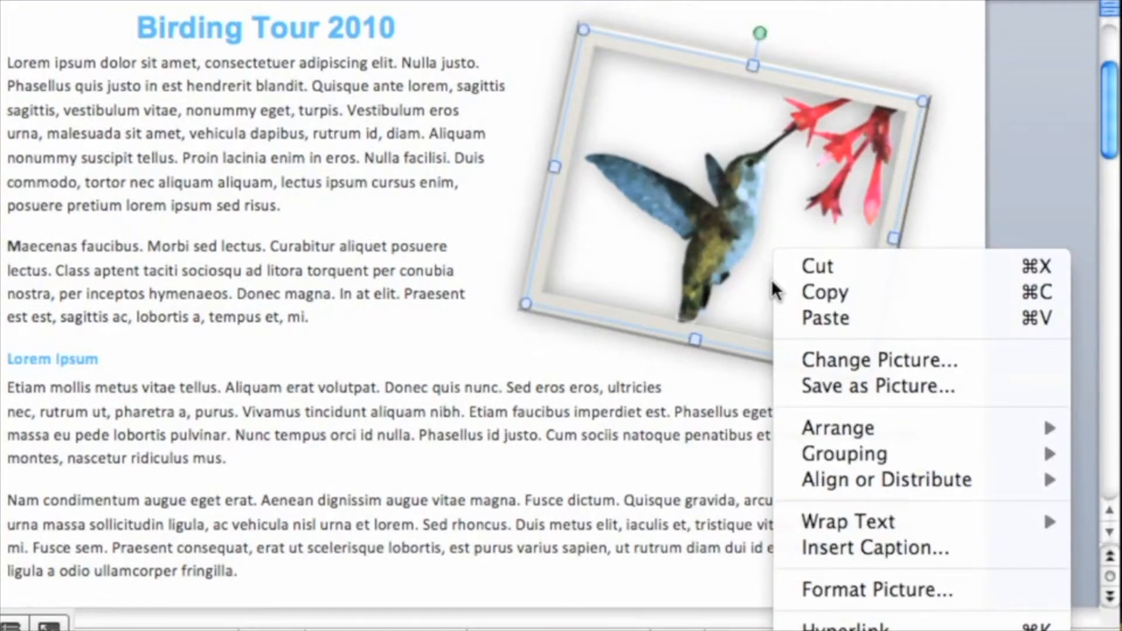
click(886, 291)
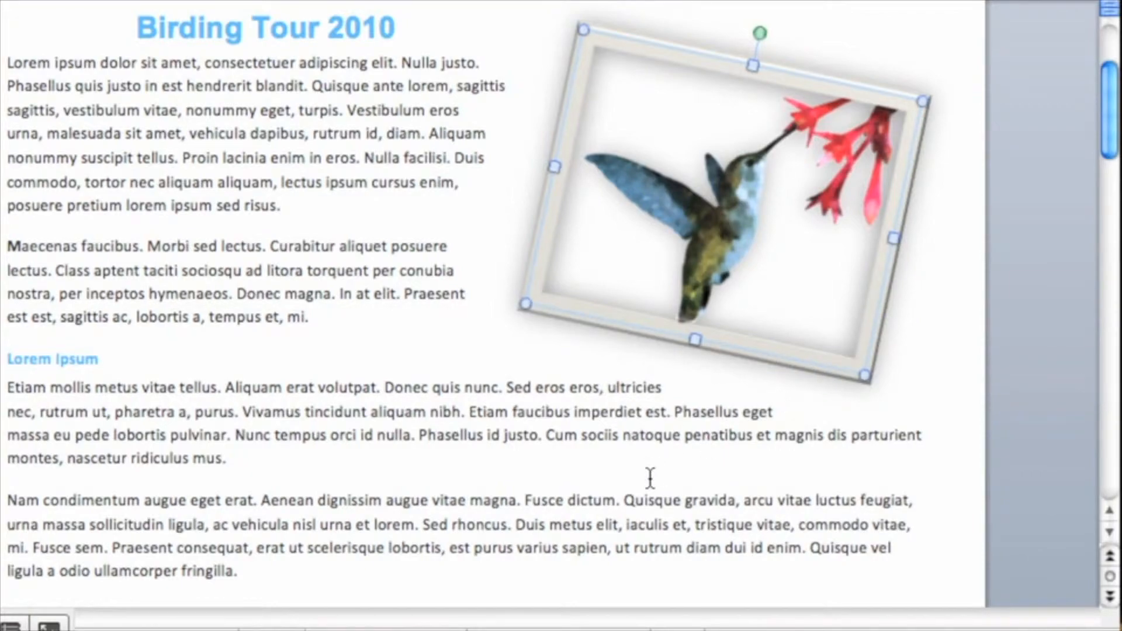
right_click(525, 497)
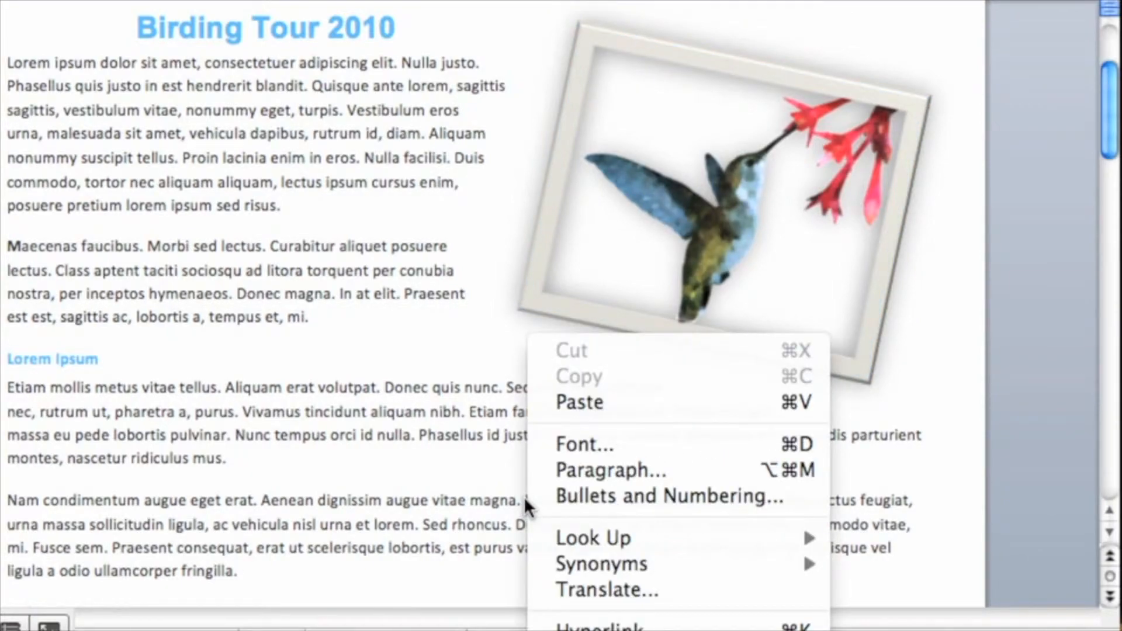
click(621, 403)
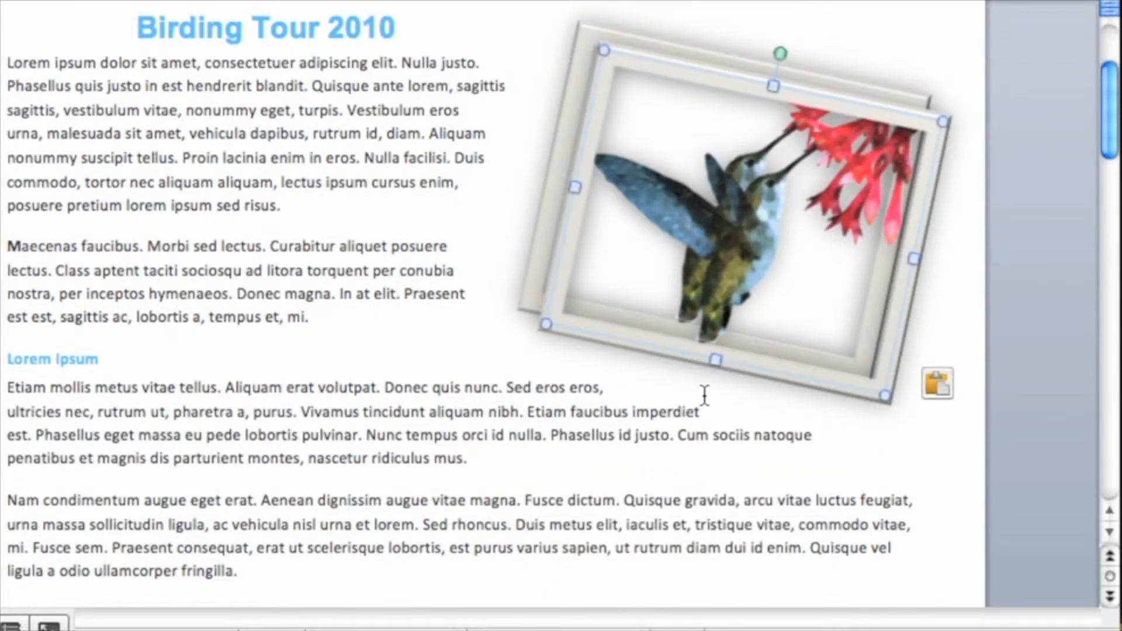
Move the duplicate hummingbird picture below the original beside the Lorem Ipsum section and rotate it back to level.
drag(743, 367, 718, 493)
drag(740, 455, 750, 426)
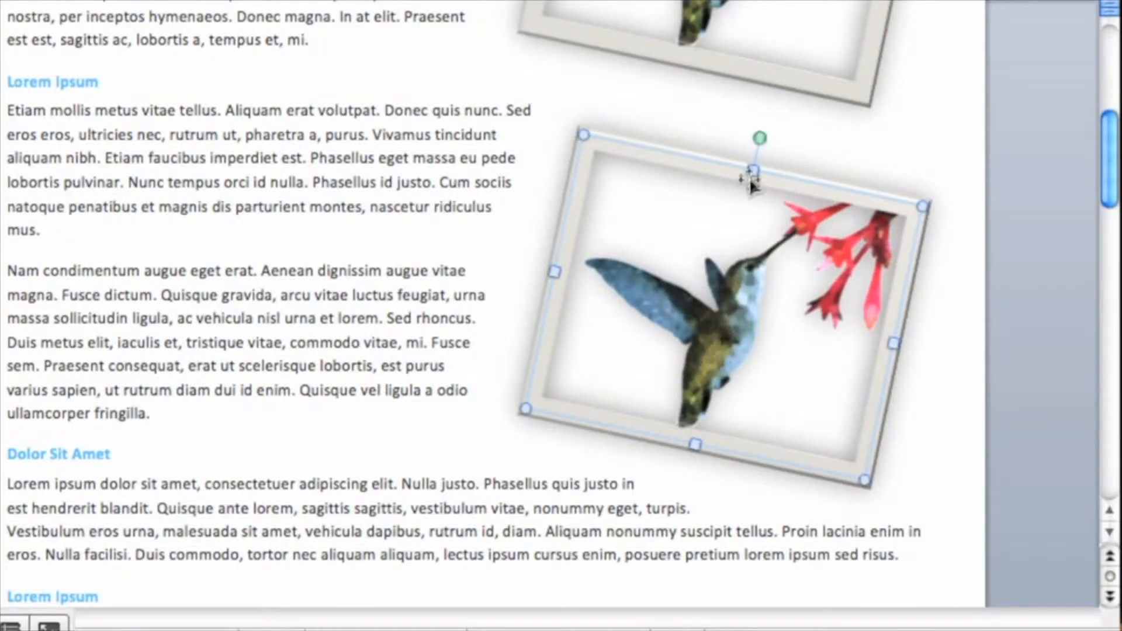
drag(756, 138, 724, 136)
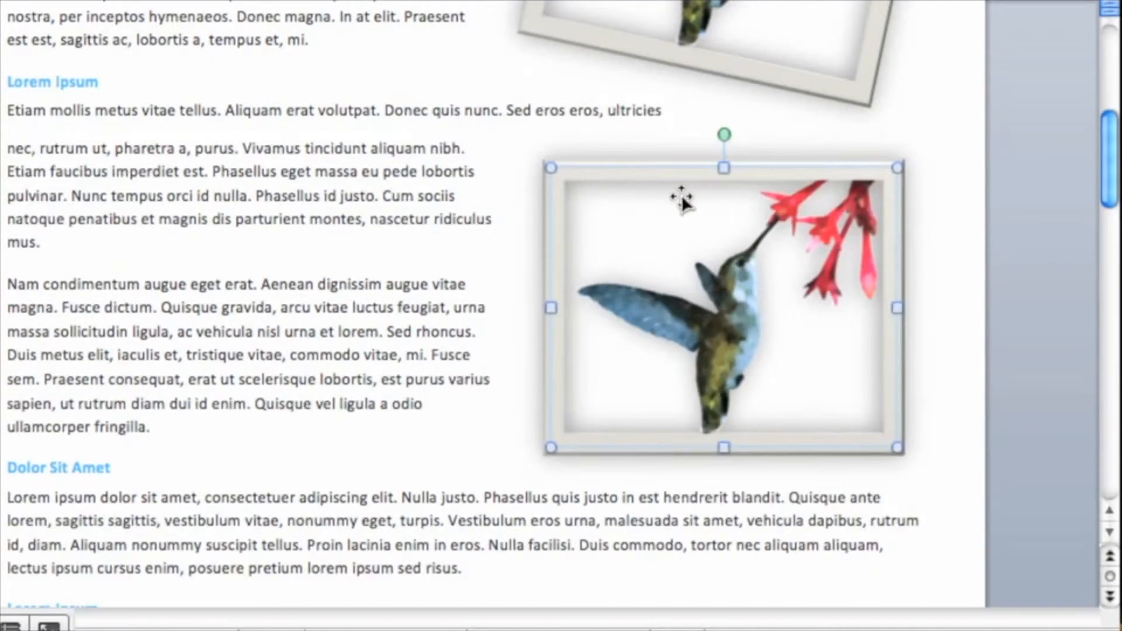
Turn on the Placeholder option in the duplicate picture's advanced layout settings.
right_click(785, 361)
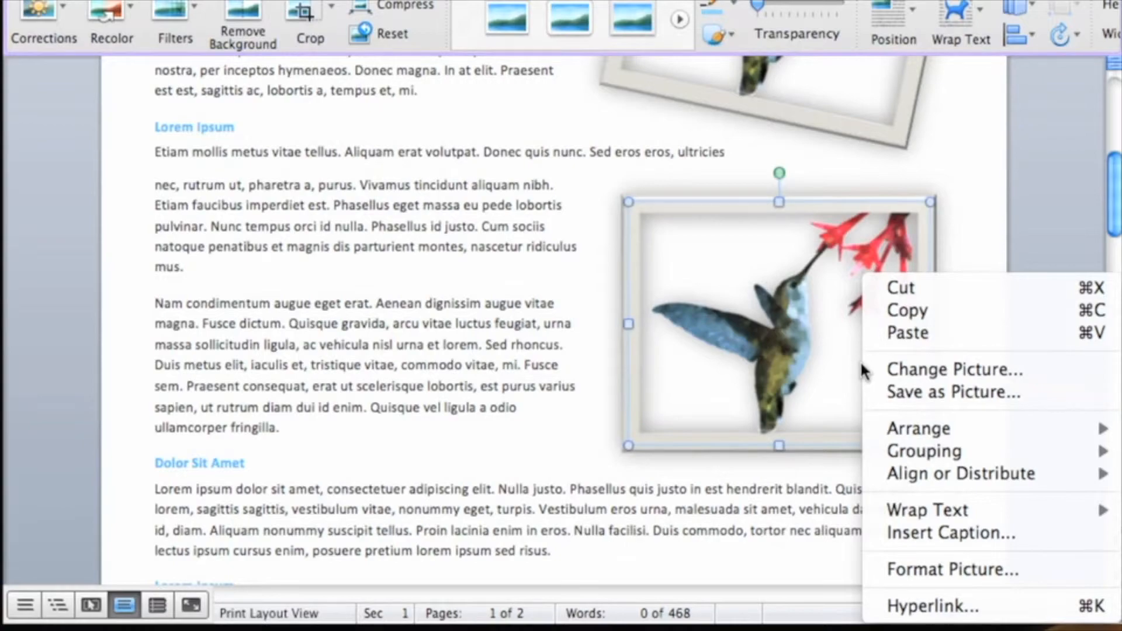
click(1029, 570)
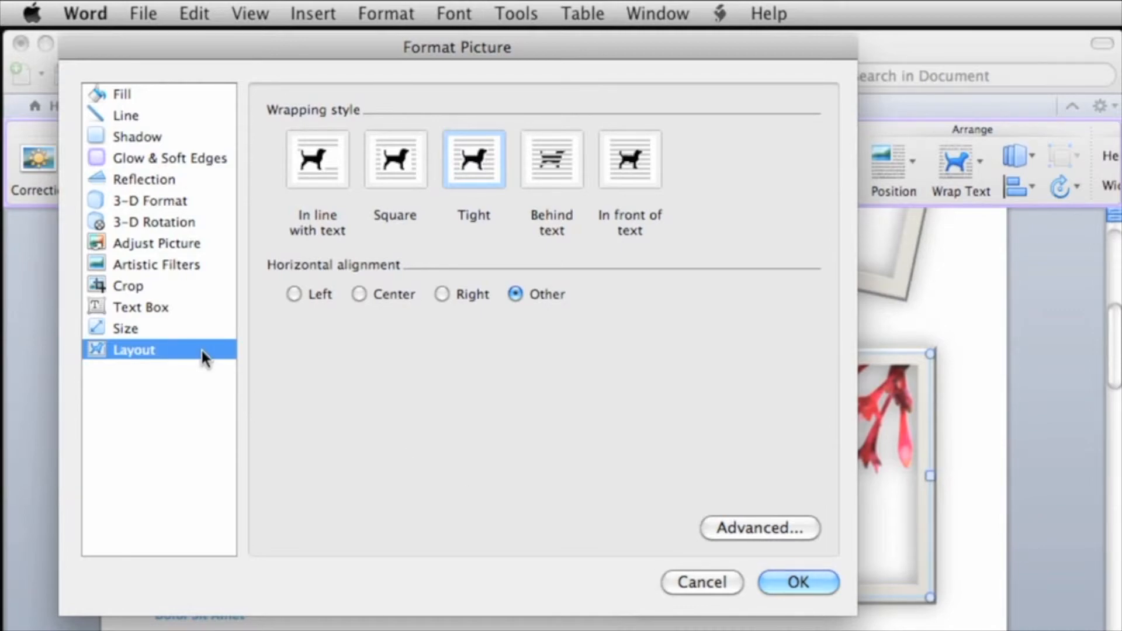
click(708, 528)
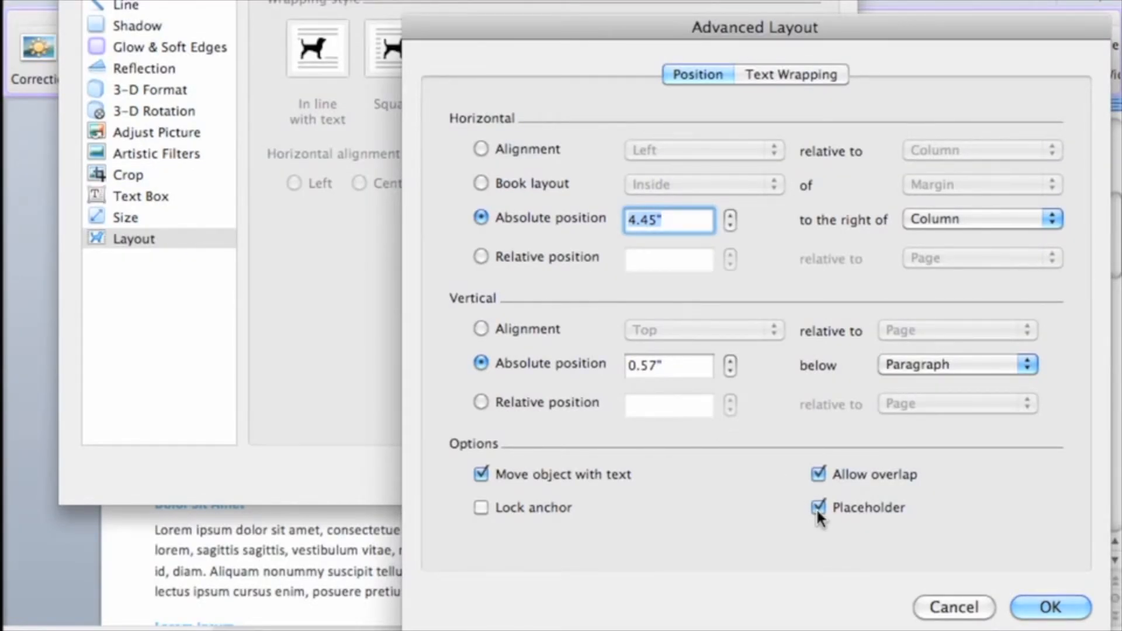
click(1023, 610)
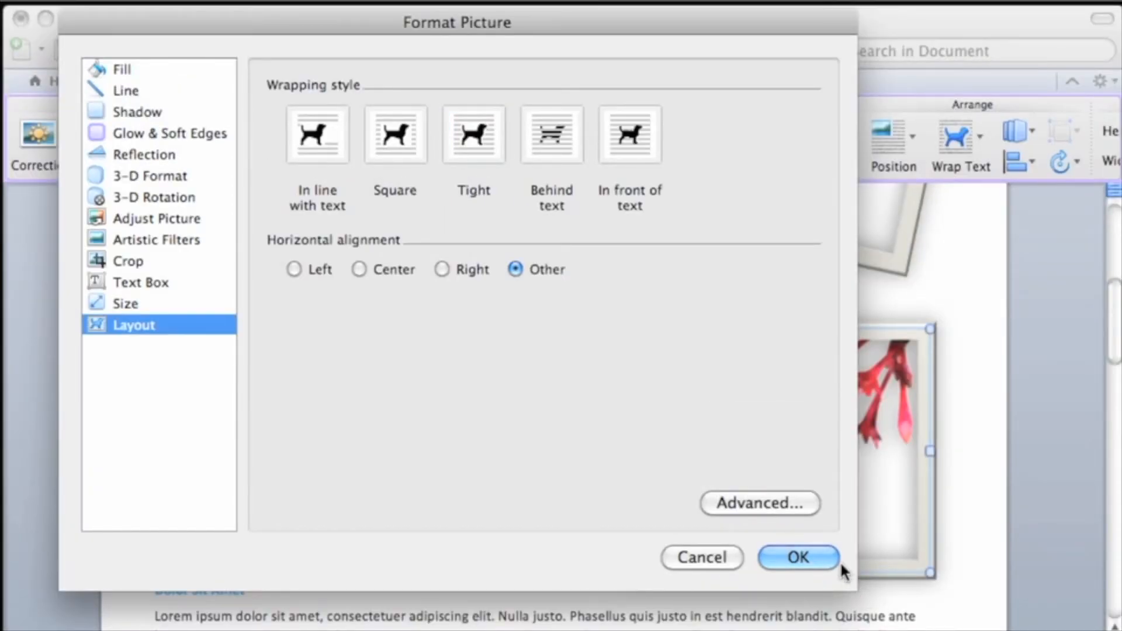
click(832, 557)
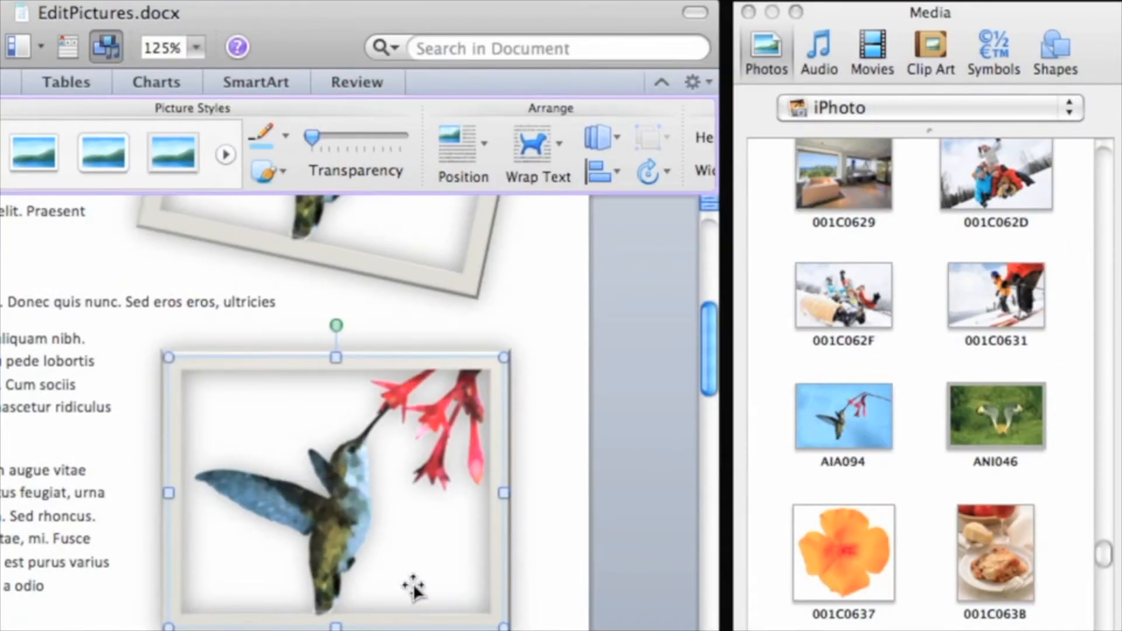
Replace the placeholder hummingbird with photo ANI046 from the iPhoto library and tilt it slightly counterclockwise.
drag(993, 416, 381, 485)
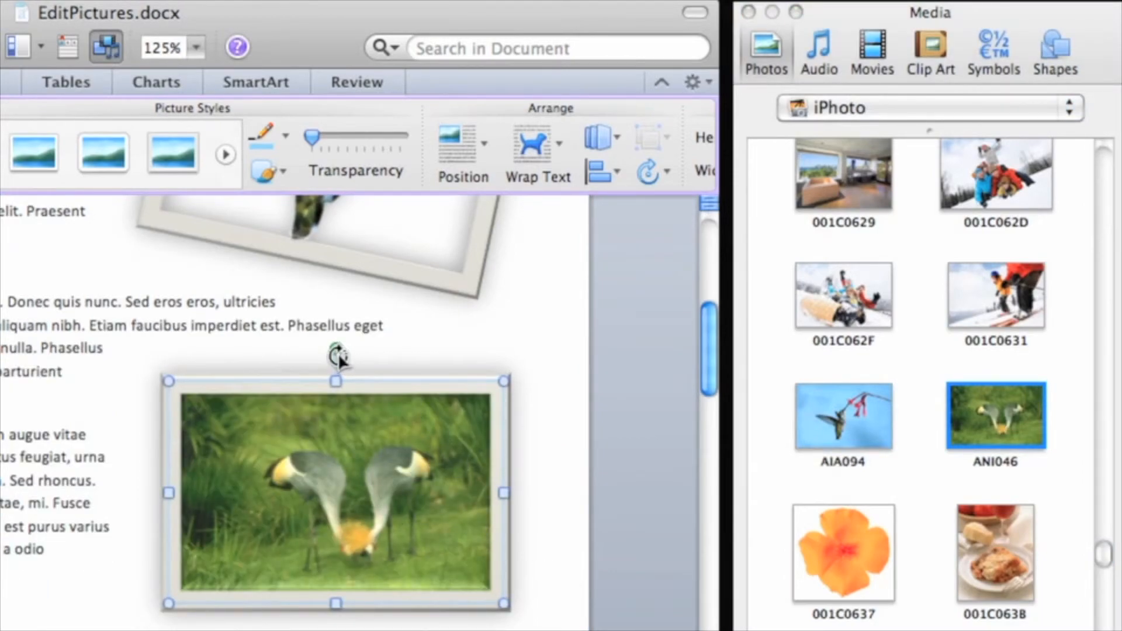
drag(337, 354, 317, 351)
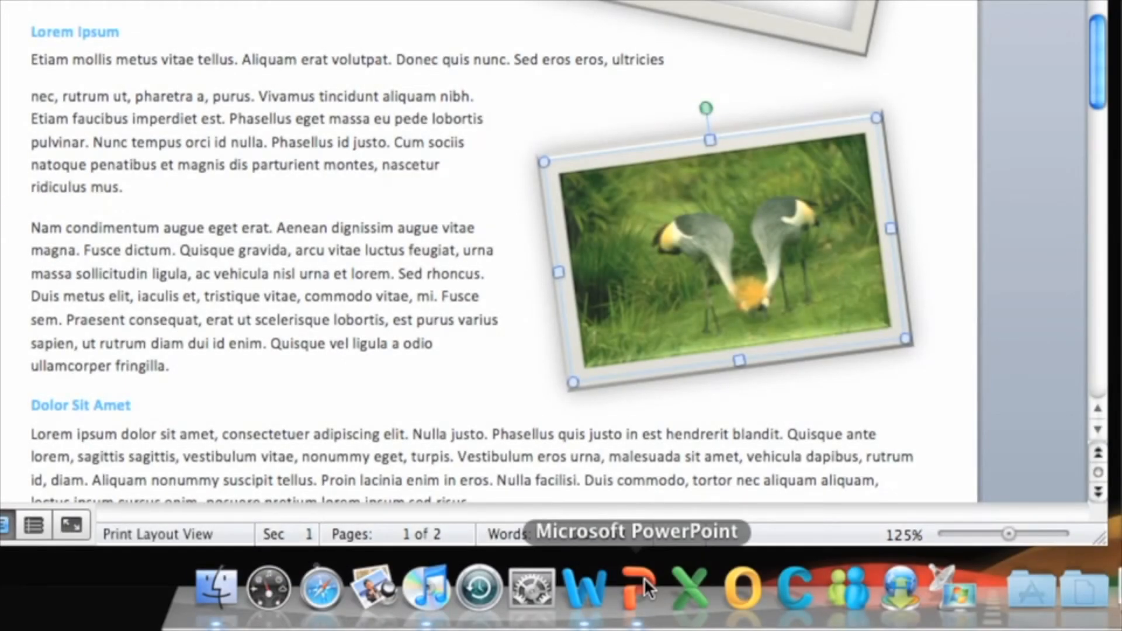
Switch to PowerPoint and paste the copied picture onto the Birding Tour 2010 title slide.
click(644, 578)
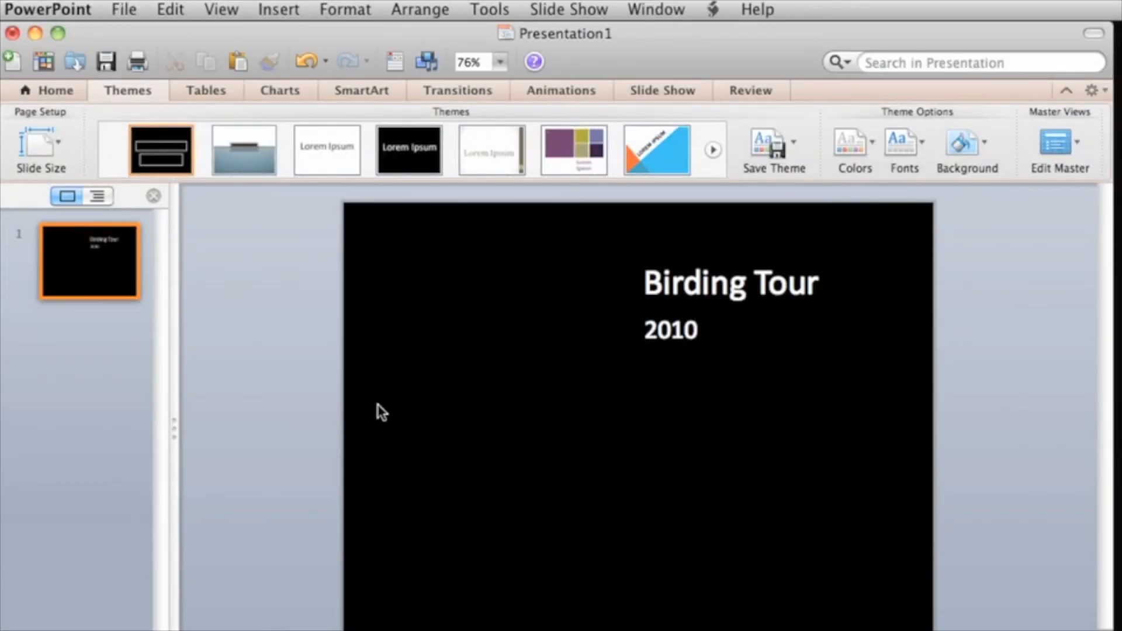
right_click(376, 356)
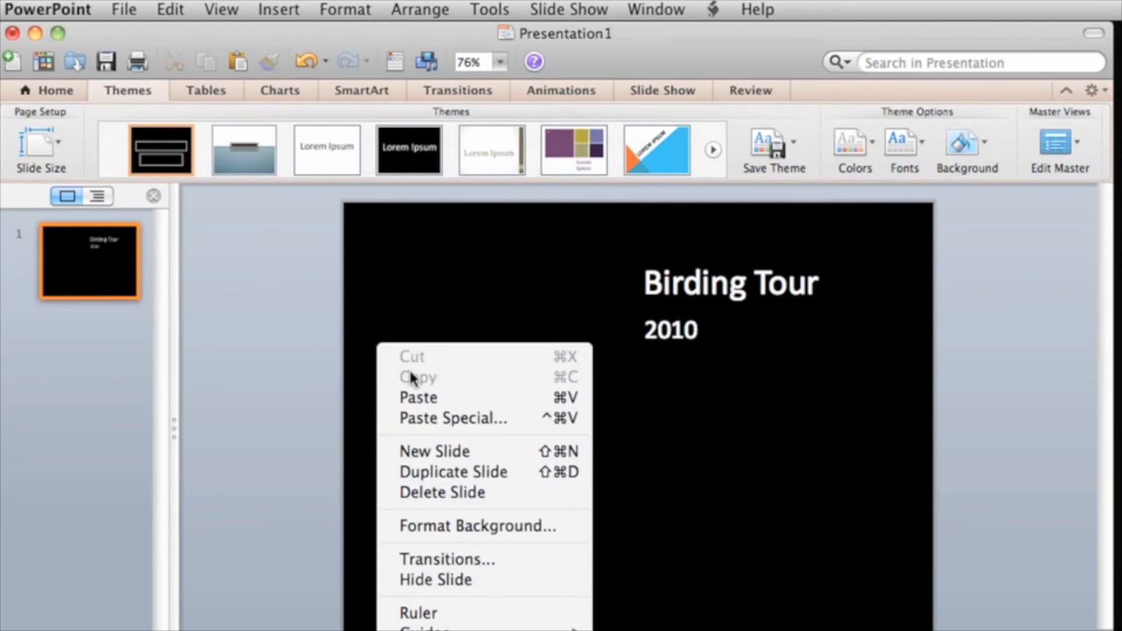